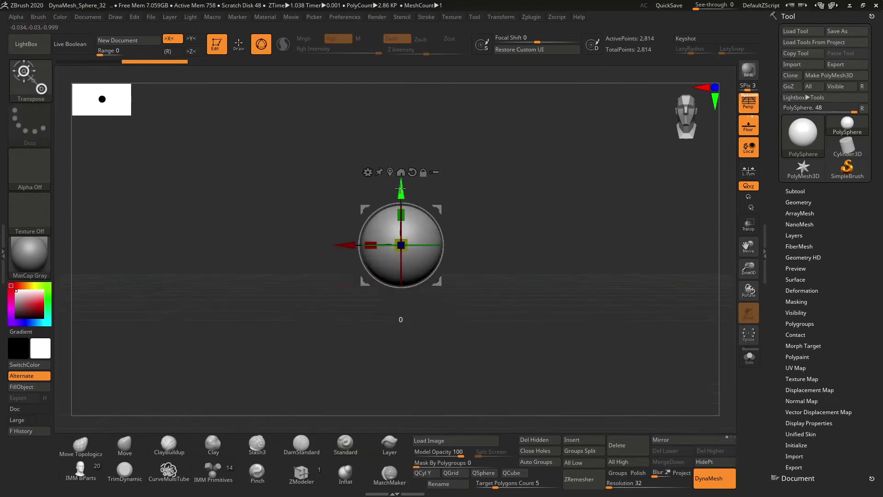
Undo the trial duplicated, shrunken sphere copy so one sphere remains, with the subtool list shown
{"action": "mouse_move", "coordinate": [402, 175]}
{"action": "left_mouse_down", "text": "ctrl"}
{"action": "mouse_move", "coordinate": [400, 109]}
{"action": "mouse_move", "coordinate": [400, 206]}
{"action": "left_mouse_up", "text": "ctrl"}
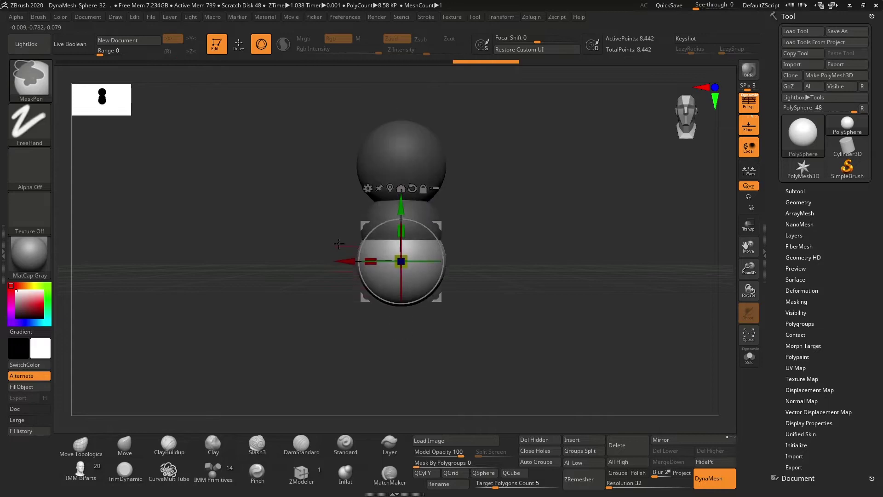
{"action": "left_click_drag", "start_coordinate": [365, 262], "coordinate": [350, 262]}
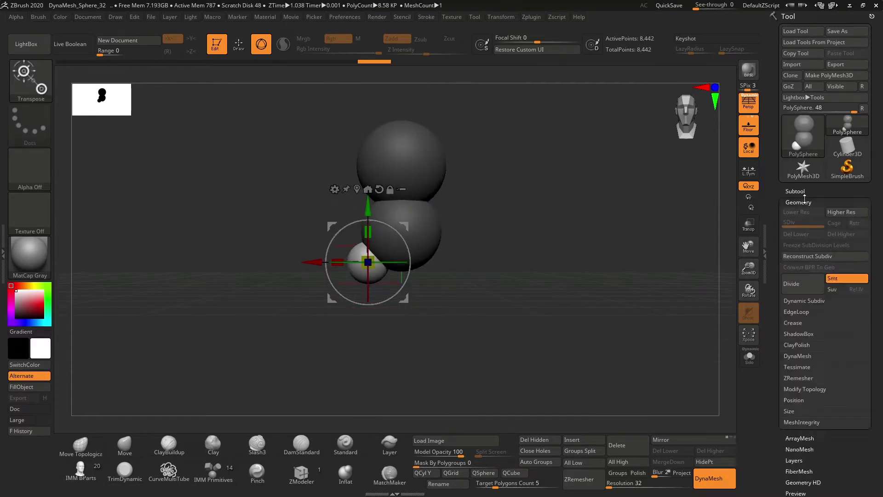
{"action": "left_click", "coordinate": [795, 191]}
{"action": "key", "text": "ctrl+z"}
{"action": "key", "text": "ctrl+z"}
{"action": "key", "text": "ctrl+z"}
Duplicate the sphere into a head above the body and two small mirrored feet
{"action": "left_click", "coordinate": [796, 416]}
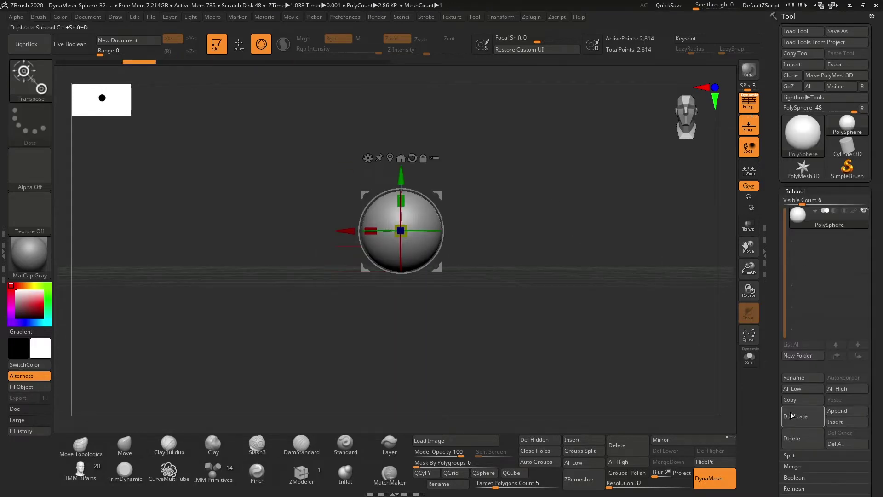
{"action": "left_click_drag", "start_coordinate": [400, 184], "coordinate": [401, 116]}
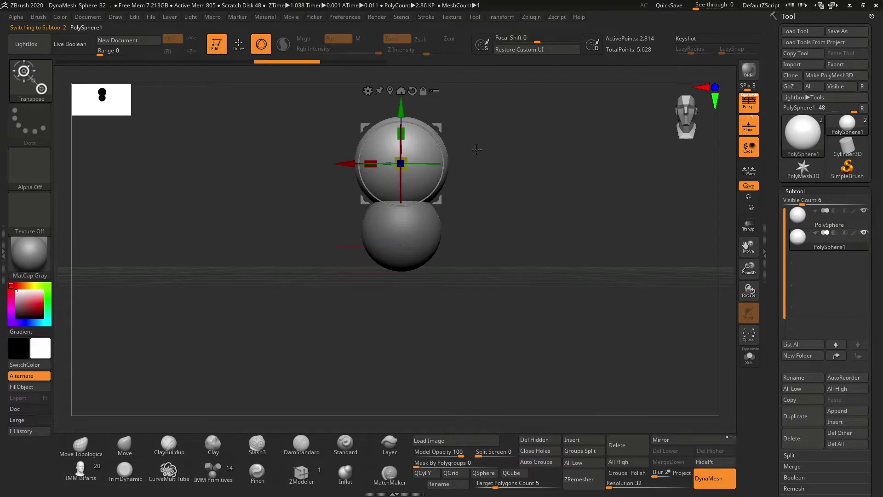
{"action": "left_click", "coordinate": [795, 416]}
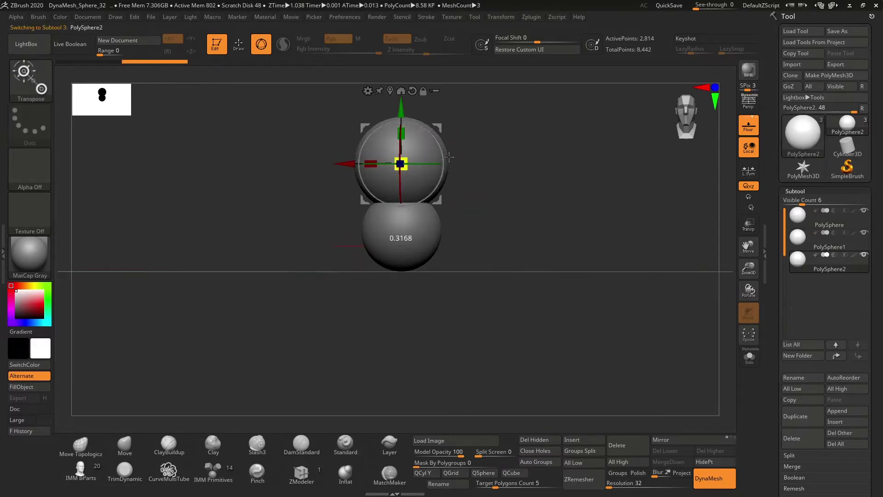
{"action": "mouse_move", "coordinate": [400, 163]}
{"action": "left_mouse_down"}
{"action": "mouse_move", "coordinate": [400, 275]}
{"action": "mouse_move", "coordinate": [383, 275]}
{"action": "left_mouse_up"}
{"action": "left_click_drag", "start_coordinate": [440, 215], "coordinate": [441, 201]}
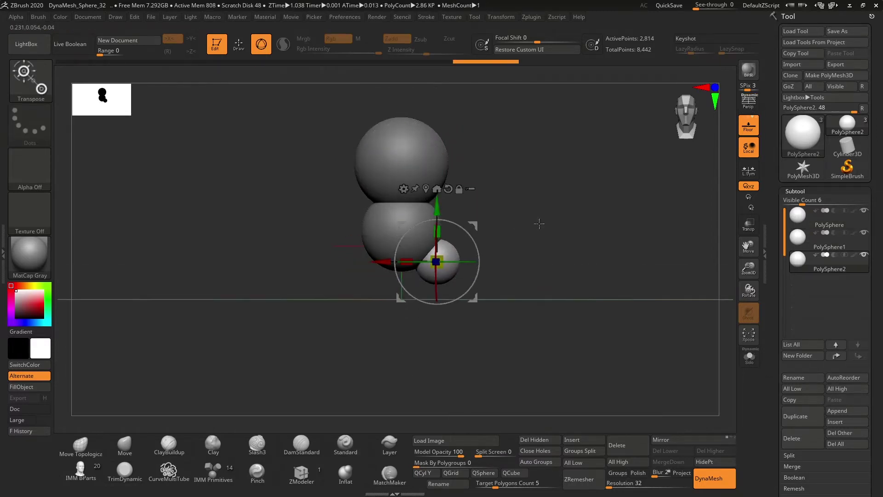
{"action": "left_click", "coordinate": [795, 416]}
{"action": "left_click", "coordinate": [662, 439]}
{"action": "key", "text": "q"}
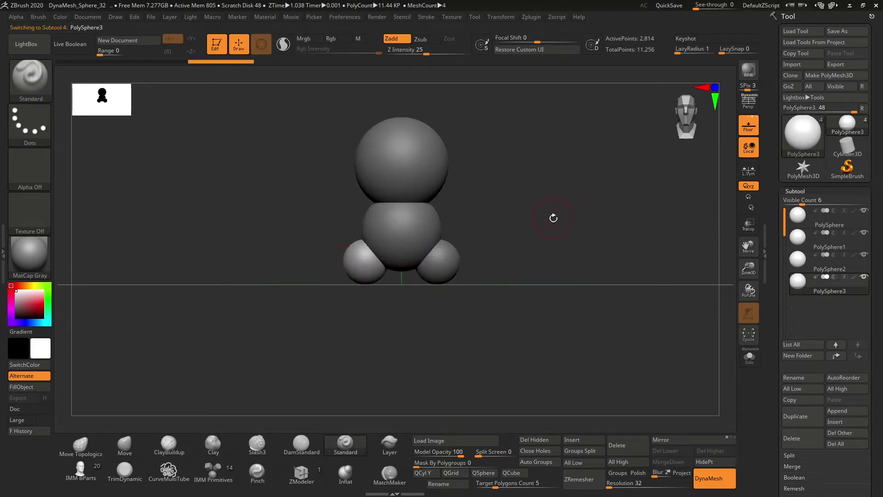
{"action": "key", "text": "Up"}
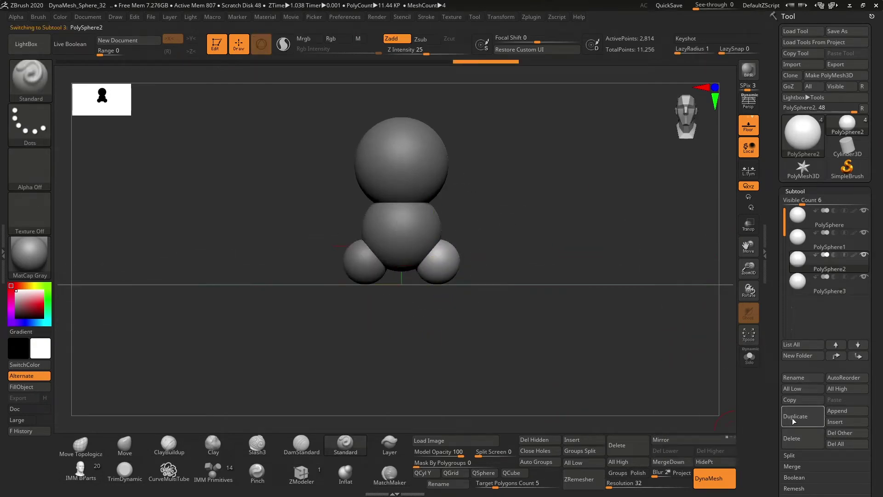
Add an arm sphere at the body's right side and mirror it to the left
{"action": "left_click", "coordinate": [796, 416]}
{"action": "key", "text": "w"}
{"action": "left_click_drag", "start_coordinate": [437, 260], "coordinate": [437, 206]}
{"action": "mouse_move", "coordinate": [553, 184]}
{"action": "left_mouse_down"}
{"action": "mouse_move", "coordinate": [552, 138]}
{"action": "mouse_move", "coordinate": [552, 185]}
{"action": "left_mouse_up"}
{"action": "key", "text": "q"}
{"action": "key", "text": "ctrl+shift+d"}
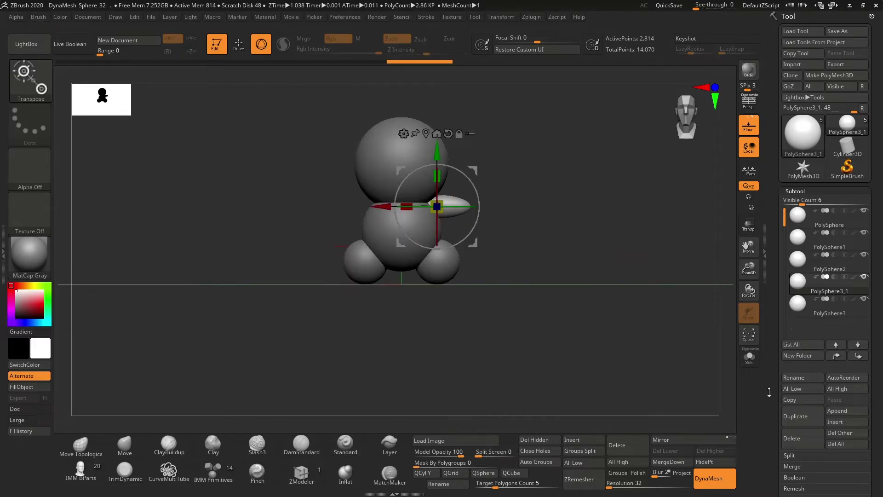
Select the body subtool and switch to the Move brush, orbiting to check the figure
{"action": "left_click_drag", "start_coordinate": [560, 219], "coordinate": [519, 236]}
{"action": "left_click", "coordinate": [434, 237], "text": "alt"}
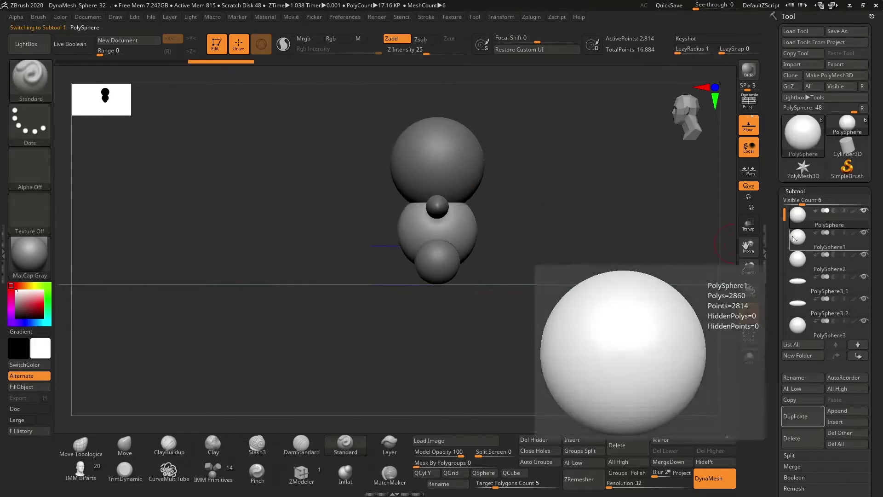
{"action": "left_click_drag", "start_coordinate": [460, 237], "coordinate": [436, 235], "text": "shift"}
{"action": "key", "text": "b"}
{"action": "key", "text": "m"}
{"action": "key", "text": "v"}
{"action": "key", "text": "w"}
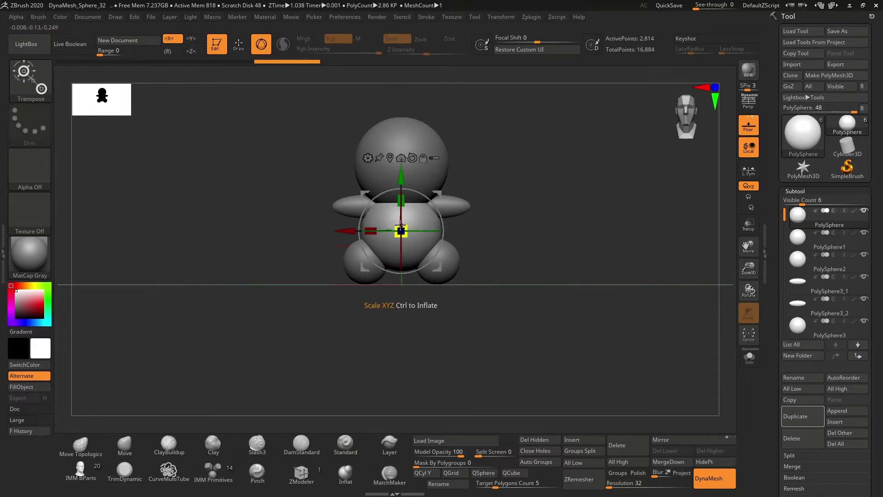
{"action": "key", "text": "q"}
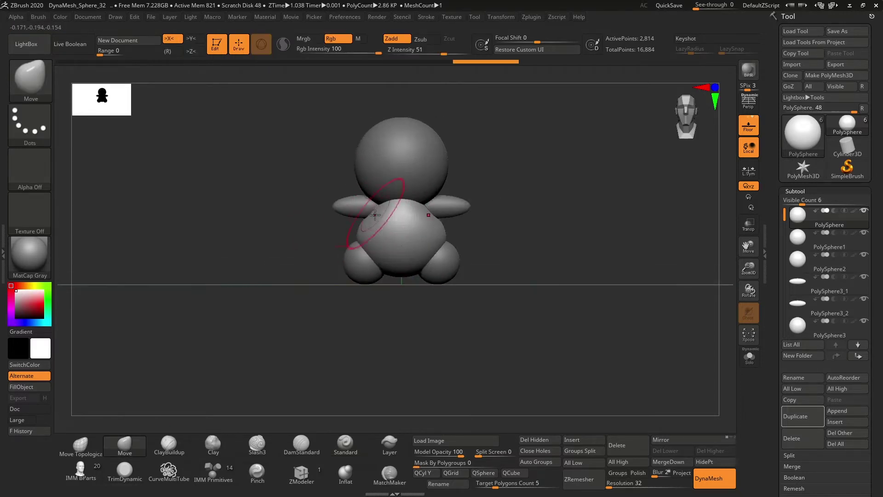
{"action": "mouse_move", "coordinate": [330, 287]}
{"action": "left_mouse_down"}
{"action": "mouse_move", "coordinate": [288, 208]}
{"action": "mouse_move", "coordinate": [186, 184]}
{"action": "left_mouse_up"}
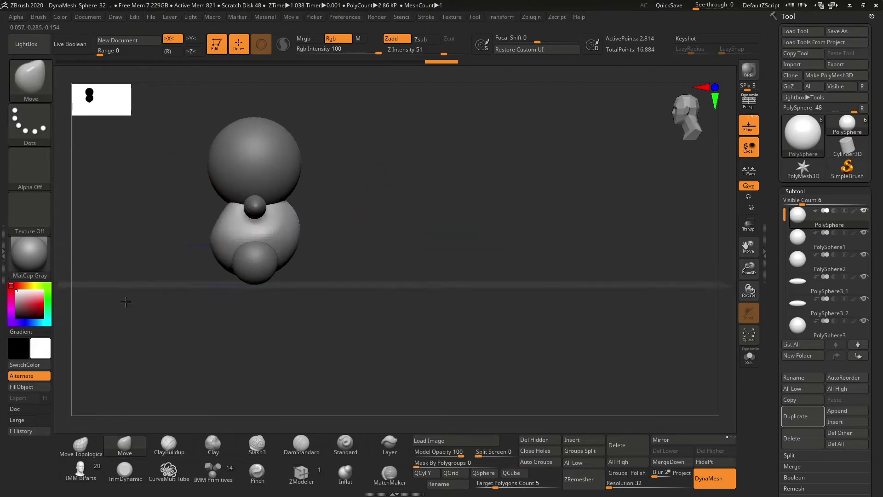
{"action": "left_click_drag", "start_coordinate": [124, 301], "coordinate": [172, 244], "text": "shift"}
Stretch the PolySphere2 foot into an egg shape, mirror it, and delete the old foot
{"action": "key", "text": "Up"}
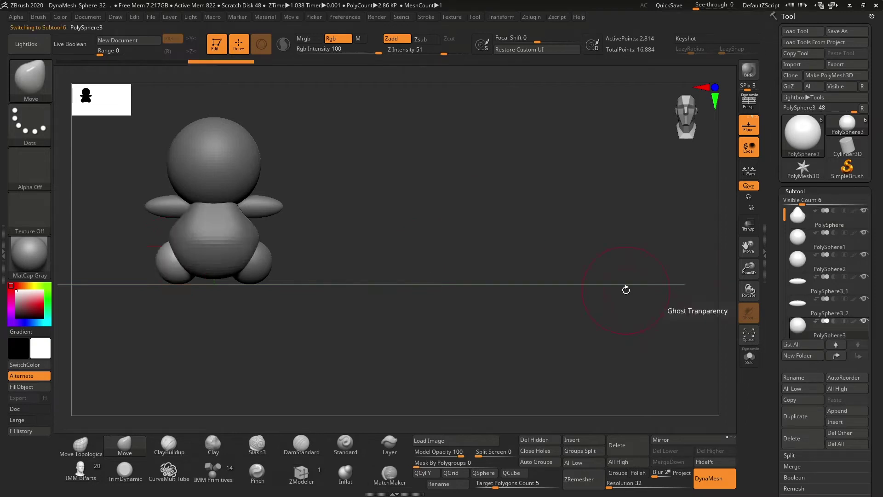
{"action": "key", "text": "w"}
{"action": "left_click_drag", "start_coordinate": [626, 290], "coordinate": [368, 207]}
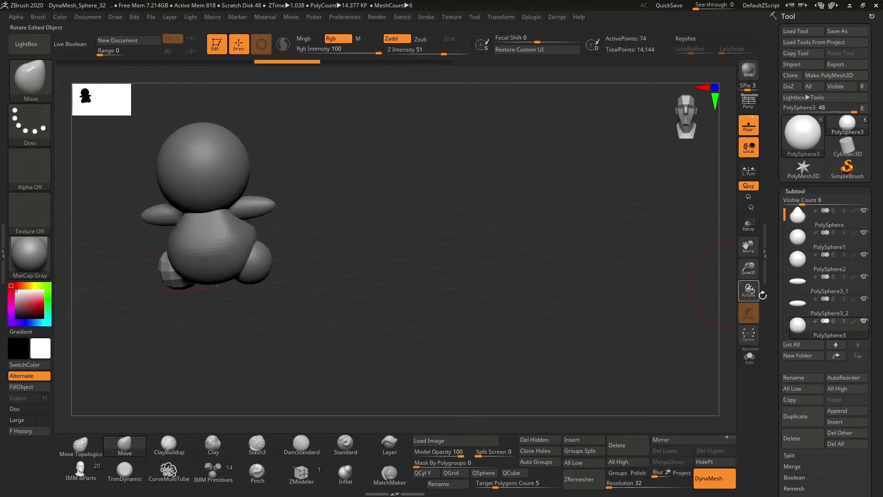
{"action": "left_click", "coordinate": [819, 240]}
{"action": "left_click", "coordinate": [793, 416]}
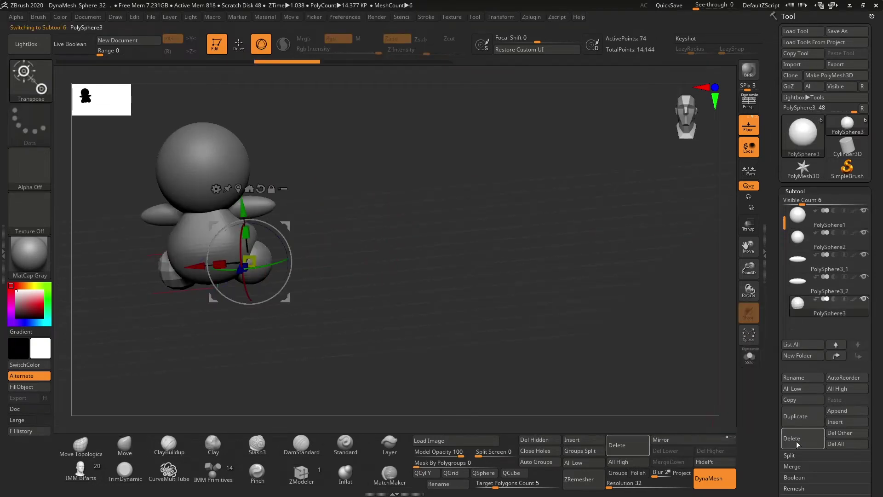
{"action": "key", "text": "q"}
{"action": "left_click", "coordinate": [798, 262]}
{"action": "left_click", "coordinate": [799, 237]}
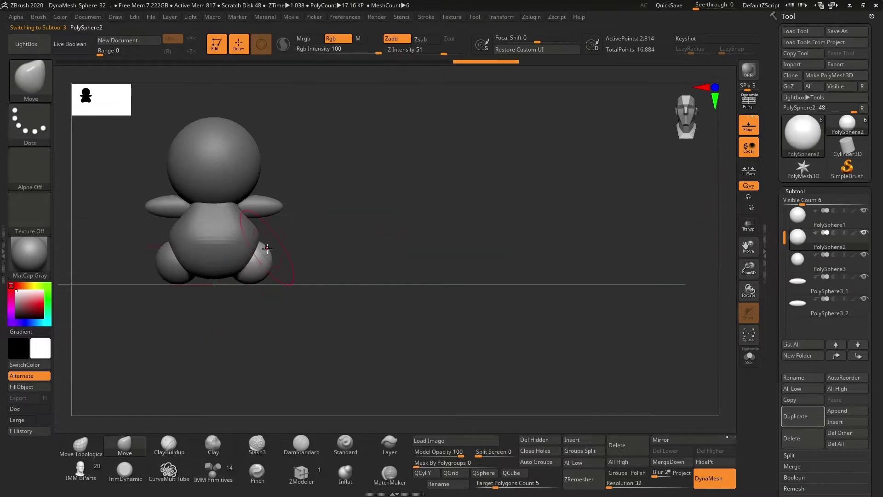
{"action": "left_click_drag", "start_coordinate": [414, 267], "coordinate": [282, 268]}
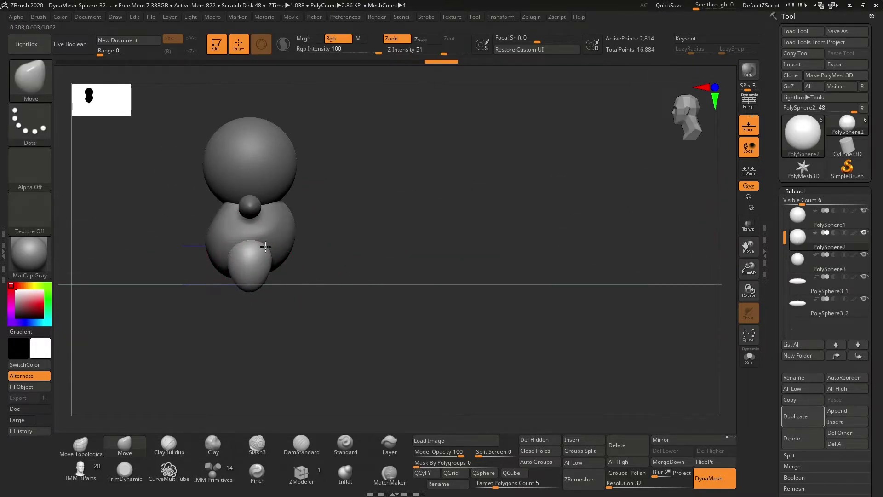
{"action": "mouse_move", "coordinate": [262, 243]}
{"action": "left_mouse_down"}
{"action": "mouse_move", "coordinate": [232, 303]}
{"action": "mouse_move", "coordinate": [256, 290]}
{"action": "left_mouse_up"}
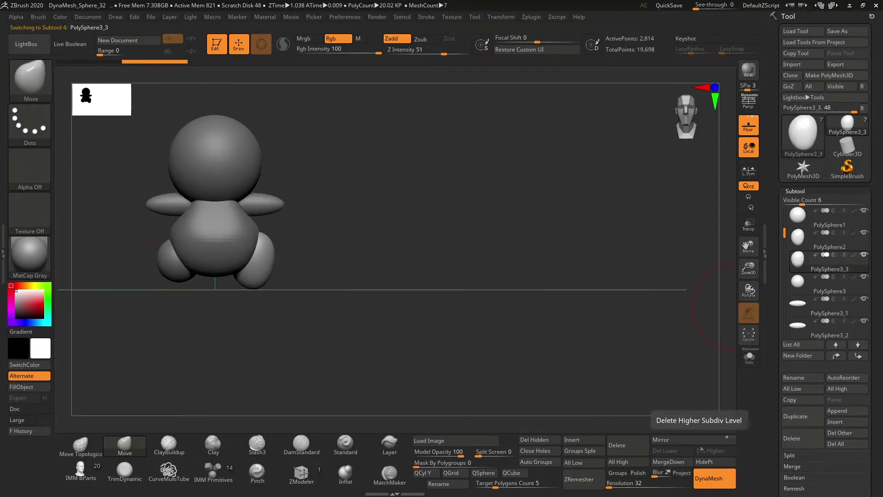
{"action": "left_click", "coordinate": [665, 440]}
{"action": "left_click", "coordinate": [714, 460]}
Shape the right arm's end into a hand with Inflat, carving a thumb notch with ClayBuildup
{"action": "key", "text": "w"}
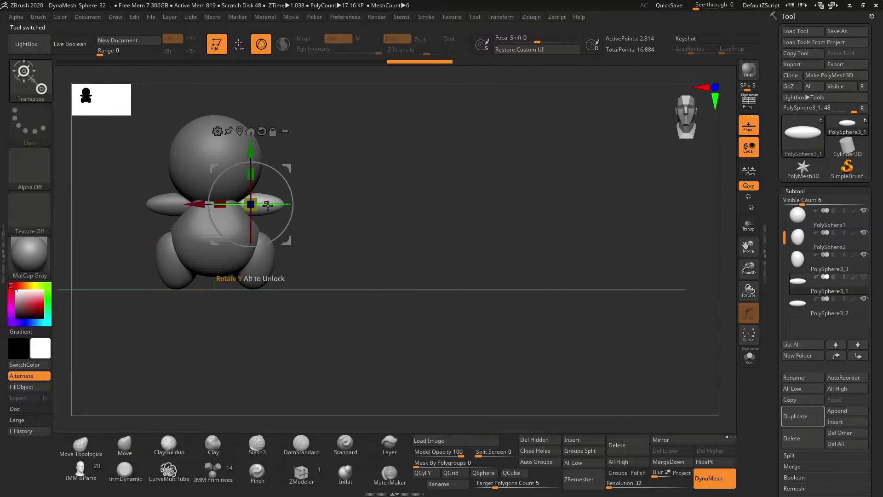
{"action": "key", "text": "q"}
{"action": "mouse_move", "coordinate": [239, 216]}
{"action": "left_mouse_down"}
{"action": "mouse_move", "coordinate": [280, 213]}
{"action": "mouse_move", "coordinate": [256, 206]}
{"action": "left_mouse_up"}
{"action": "mouse_move", "coordinate": [256, 205]}
{"action": "right_mouse_down"}
{"action": "mouse_move", "coordinate": [384, 229]}
{"action": "mouse_move", "coordinate": [264, 211]}
{"action": "mouse_move", "coordinate": [364, 97]}
{"action": "mouse_move", "coordinate": [322, 152]}
{"action": "mouse_move", "coordinate": [269, 193]}
{"action": "right_mouse_up"}
{"action": "key", "text": "b"}
{"action": "key", "text": "i"}
{"action": "key", "text": "n"}
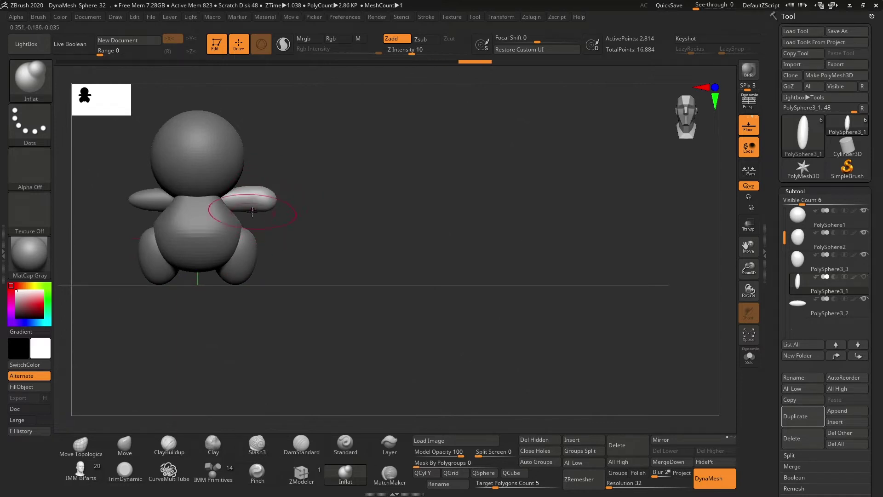
{"action": "key", "text": "b"}
{"action": "key", "text": "c"}
{"action": "key", "text": "b"}
{"action": "right_click_drag", "start_coordinate": [319, 232], "coordinate": [281, 213], "text": "ctrl"}
{"action": "key", "text": "s"}
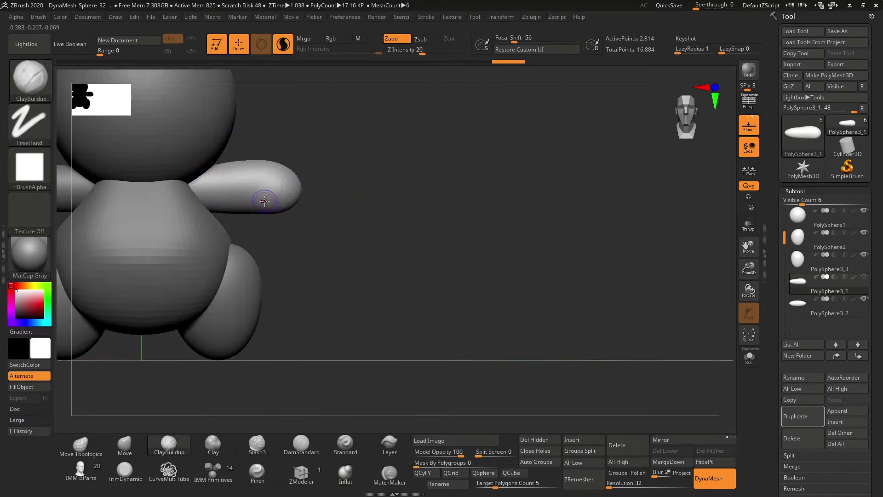
{"action": "left_click_drag", "start_coordinate": [267, 198], "coordinate": [269, 213], "text": "alt"}
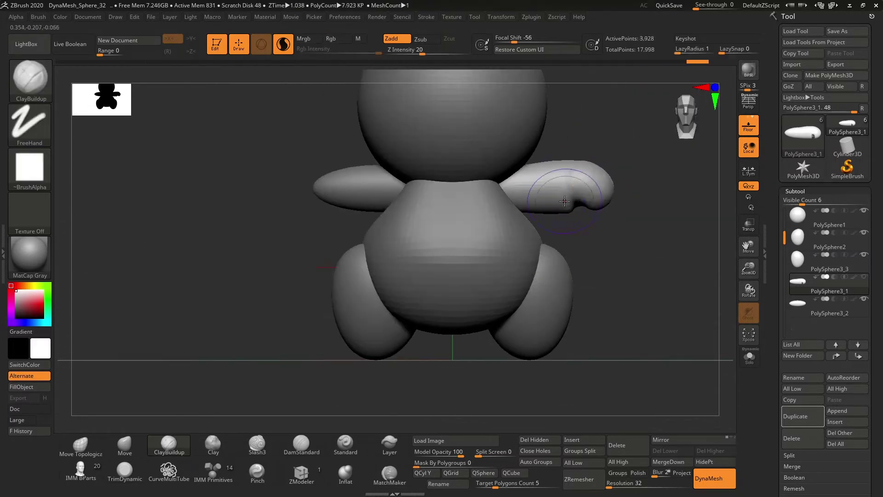
Refine the hand with the Move brush, delete the plain left arm and mirror the sculpted one
{"action": "key", "text": "b"}
{"action": "key", "text": "m"}
{"action": "key", "text": "v"}
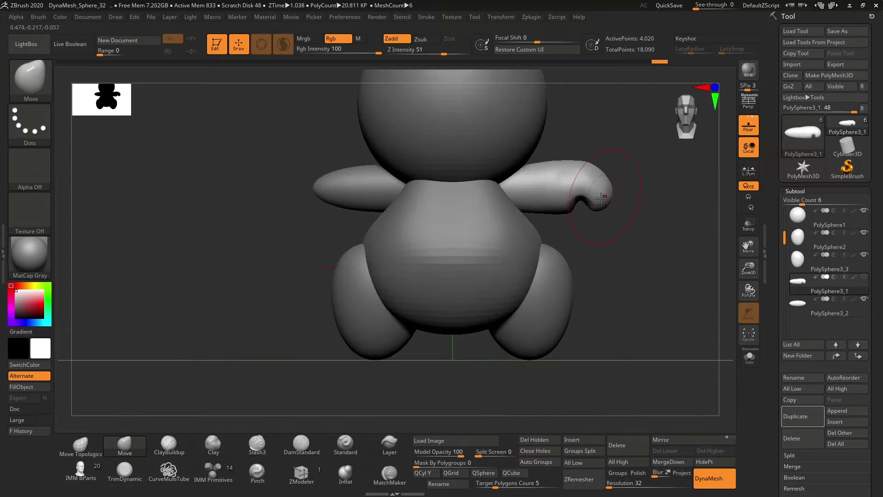
{"action": "key", "text": "w"}
{"action": "left_click", "coordinate": [796, 416]}
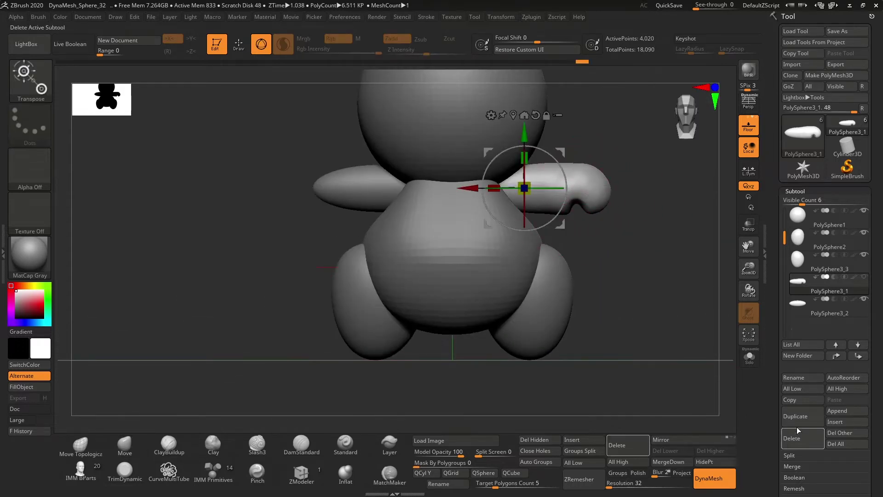
{"action": "left_click", "coordinate": [661, 439]}
{"action": "left_click", "coordinate": [824, 327]}
{"action": "left_click", "coordinate": [793, 438]}
{"action": "left_click", "coordinate": [719, 460]}
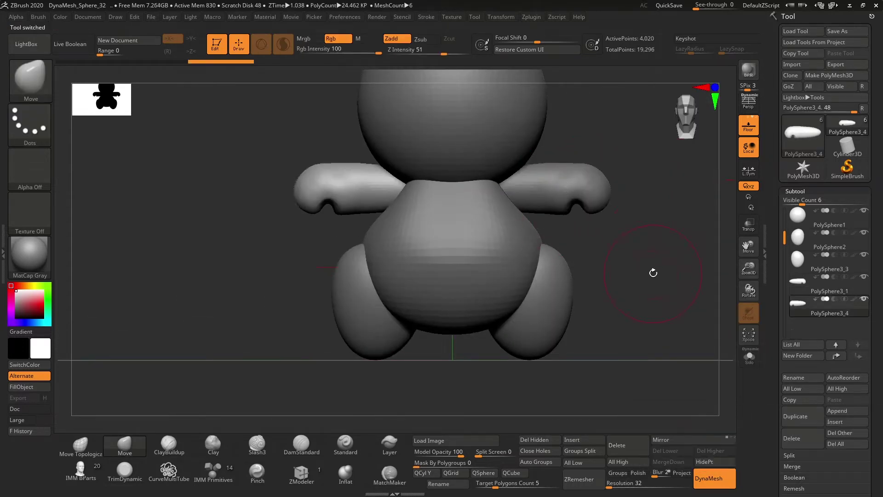
{"action": "left_click", "coordinate": [795, 235]}
Try pulling the head into a snout, then undo and step through the sculpting history
{"action": "right_click_drag", "start_coordinate": [506, 207], "coordinate": [586, 205]}
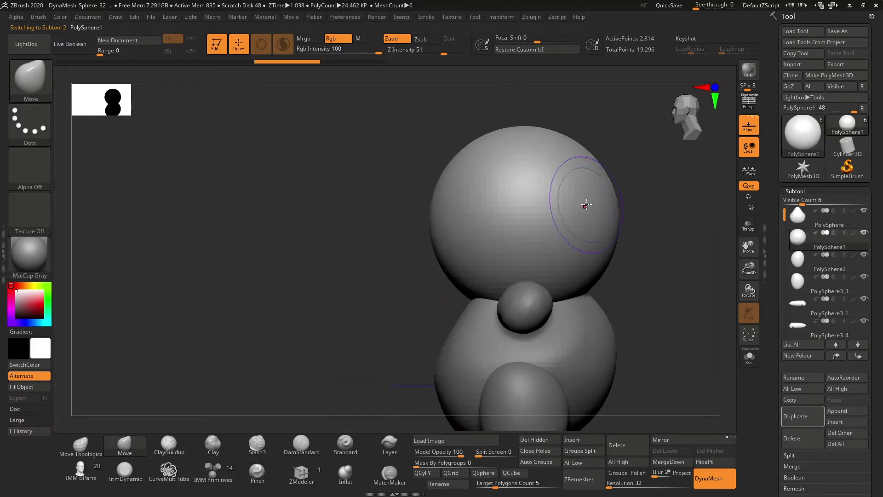
{"action": "mouse_move", "coordinate": [421, 233]}
{"action": "left_mouse_down"}
{"action": "mouse_move", "coordinate": [405, 233]}
{"action": "mouse_move", "coordinate": [415, 290]}
{"action": "left_mouse_up"}
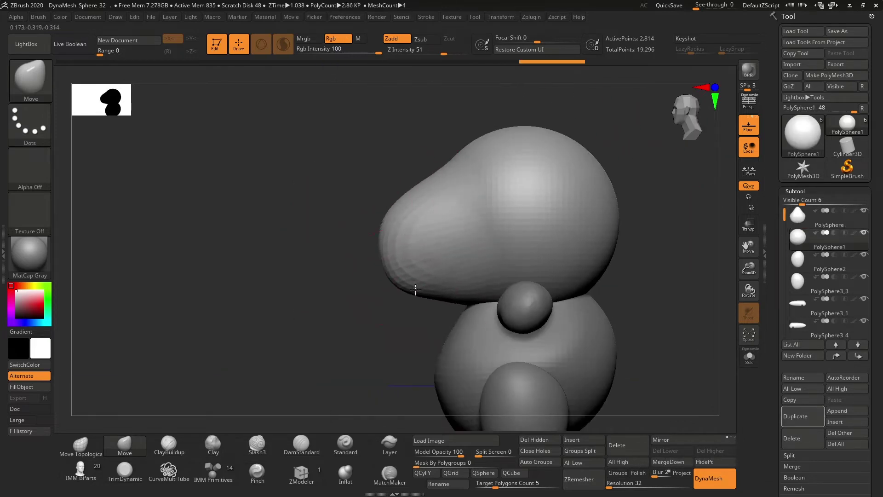
{"action": "key", "text": "ctrl+z"}
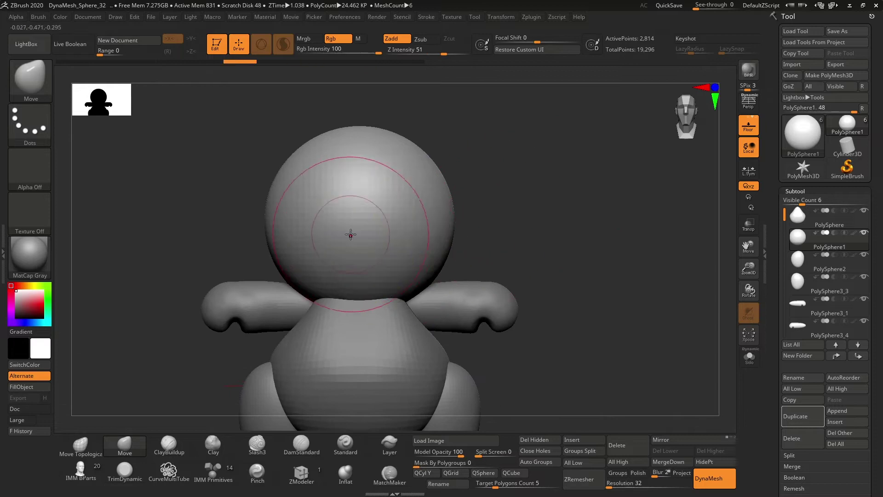
{"action": "left_click_drag", "start_coordinate": [550, 203], "coordinate": [208, 305]}
{"action": "mouse_move", "coordinate": [276, 248]}
{"action": "left_mouse_down"}
{"action": "mouse_move", "coordinate": [211, 276]}
{"action": "mouse_move", "coordinate": [217, 217]}
{"action": "left_mouse_up"}
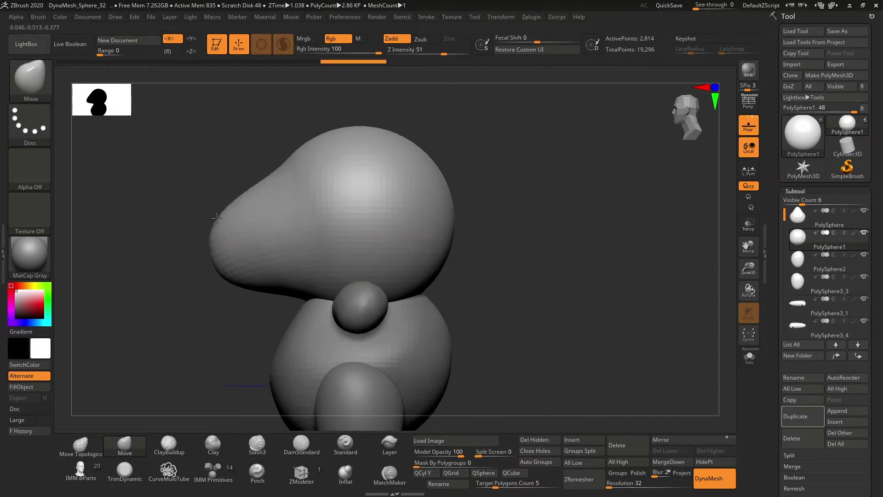
{"action": "key", "text": "ctrl+z"}
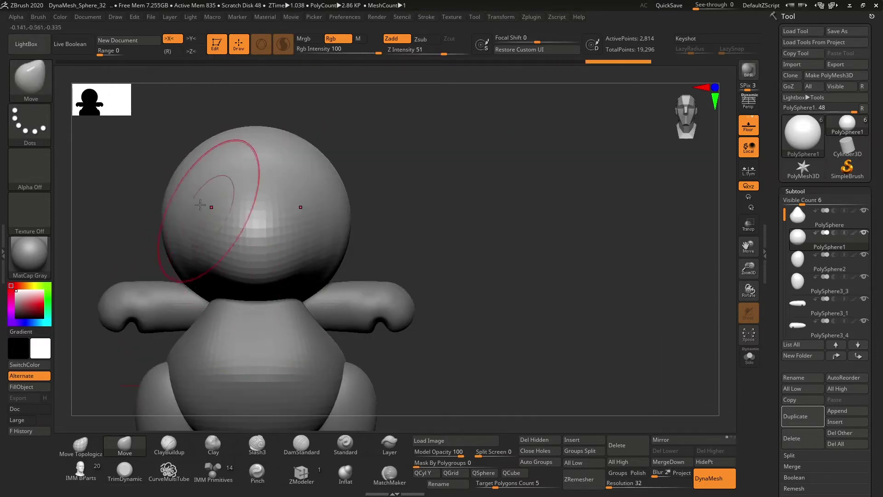
{"action": "key", "text": "ctrl+shift+z"}
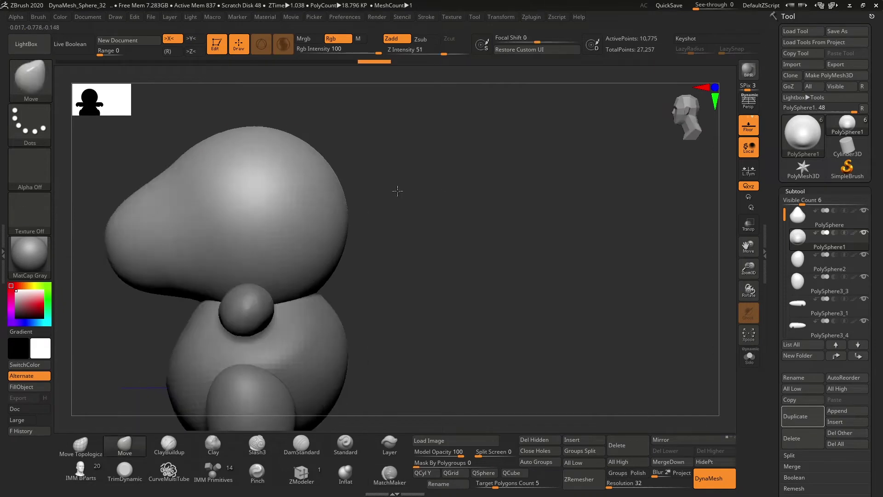
{"action": "key", "text": "ctrl+z"}
{"action": "key", "text": "ctrl+z"}
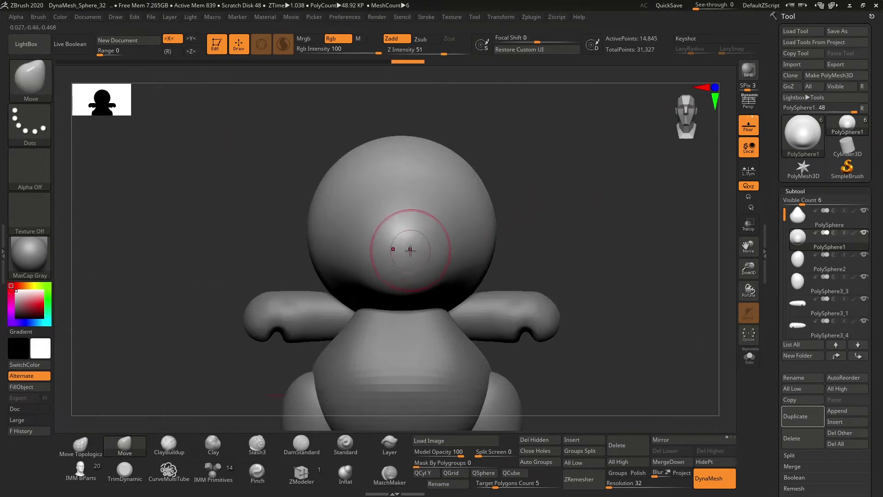
{"action": "key", "text": "ctrl+z"}
{"action": "key", "text": "ctrl+z"}
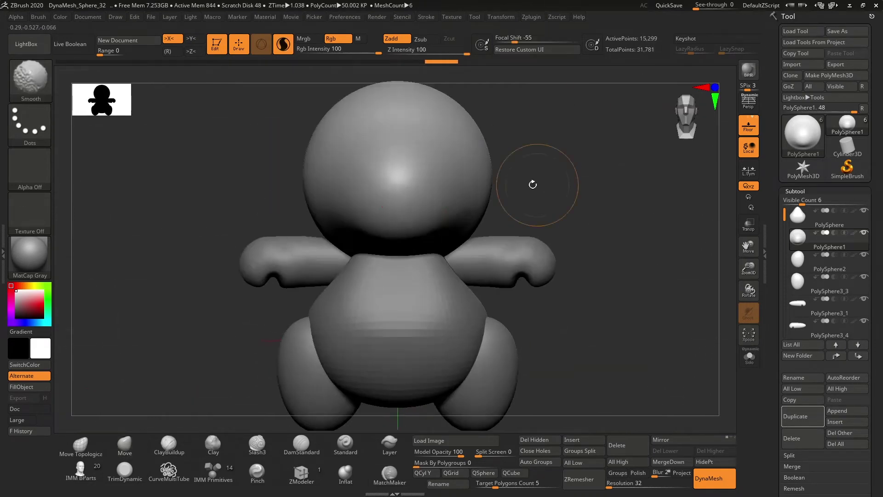
{"action": "key", "text": "ctrl+shift+z"}
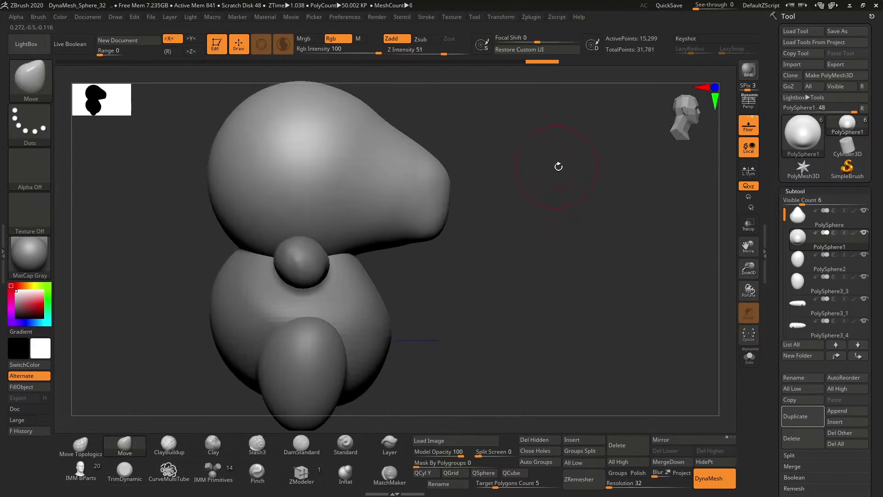
{"action": "key", "text": "ctrl+shift+z"}
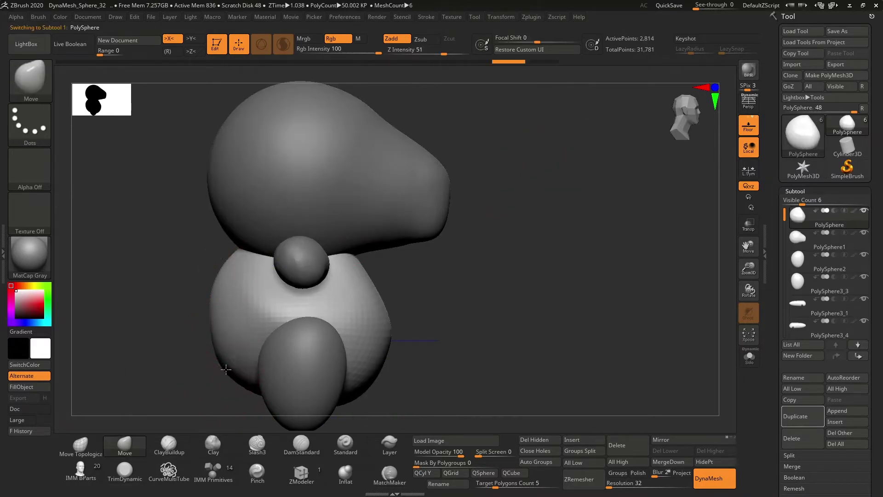
{"action": "key", "text": "ctrl+shift+z"}
{"action": "key", "text": "ctrl+shift+z"}
Reshape and smooth the lower-left side of the body
{"action": "key", "text": "ctrl+shift+z"}
{"action": "left_click_drag", "start_coordinate": [248, 248], "coordinate": [230, 392]}
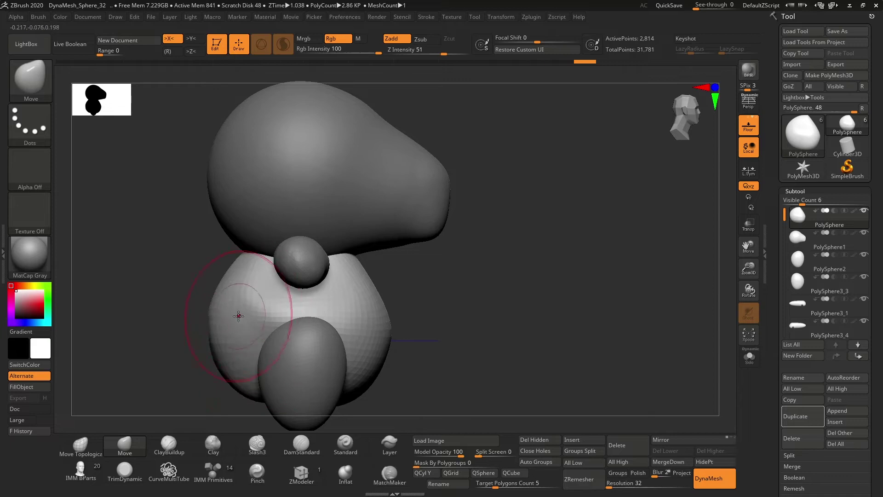
{"action": "left_click_drag", "start_coordinate": [239, 316], "coordinate": [236, 272], "text": "shift"}
{"action": "key", "text": "ctrl+shift+z"}
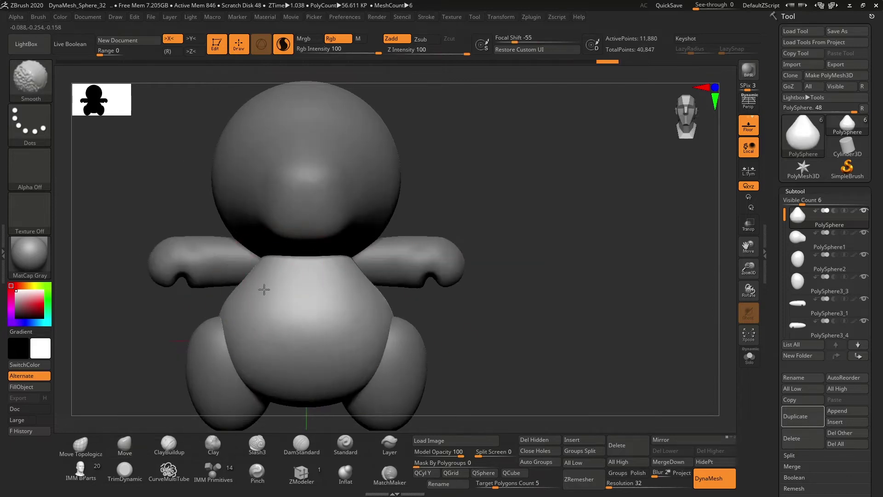
{"action": "key", "text": "ctrl+shift+z"}
{"action": "key", "text": "ctrl+shift+z"}
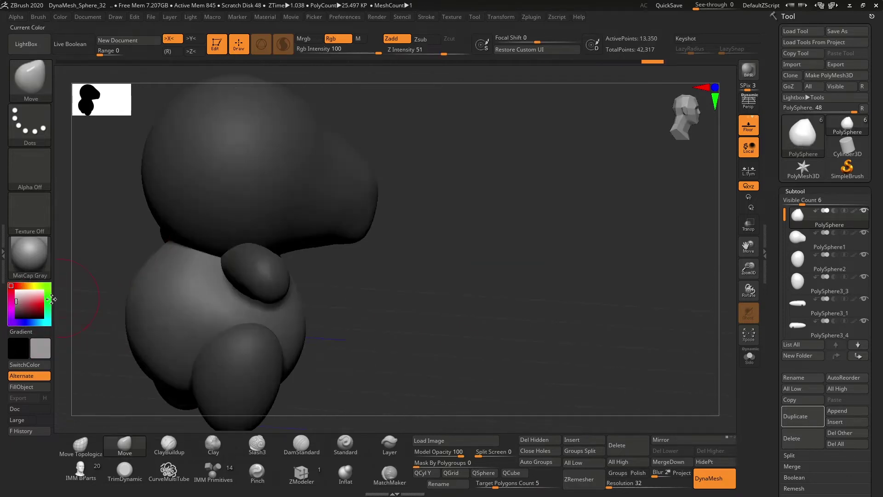
Set the material to MatCap Gray and insert a new sphere subtool
{"action": "left_click", "coordinate": [29, 255]}
{"action": "left_click", "coordinate": [174, 235]}
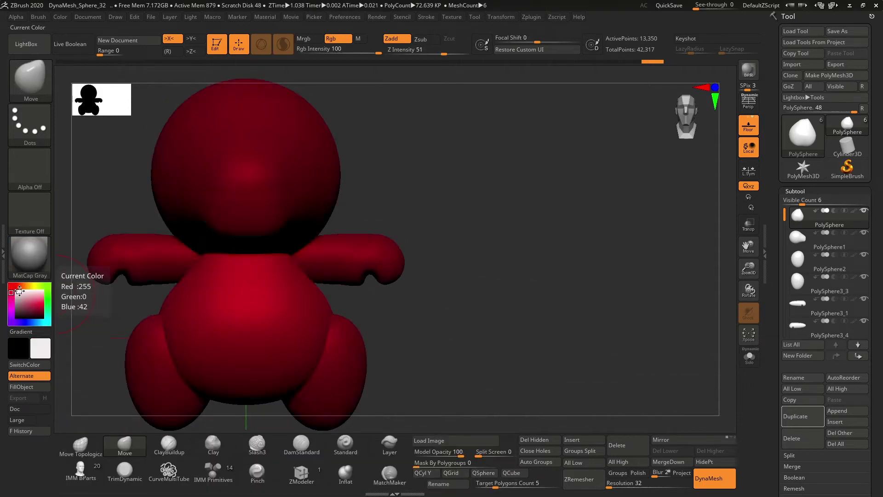
{"action": "key", "text": "ctrl+z"}
{"action": "key", "text": "ctrl+shift+z"}
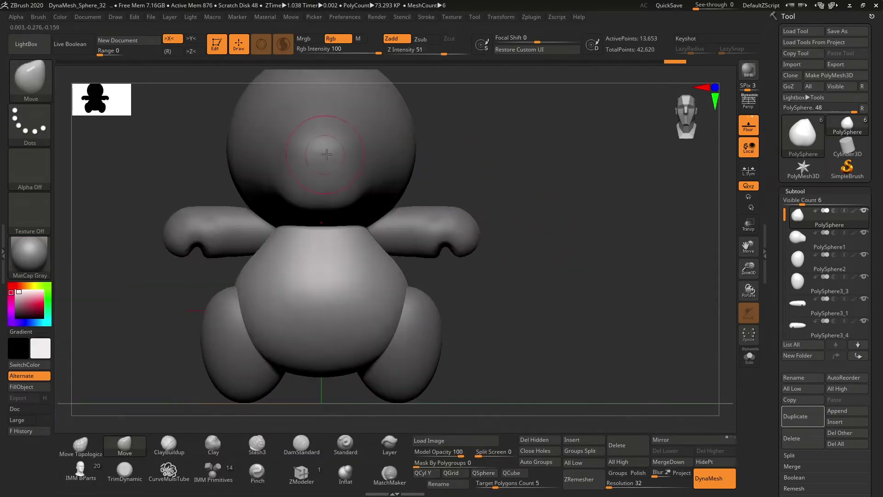
{"action": "left_click", "coordinate": [798, 258]}
{"action": "left_click", "coordinate": [847, 422]}
Move the new sphere under one foot as a flat pad, checking it from several angles
{"action": "left_click", "coordinate": [580, 227]}
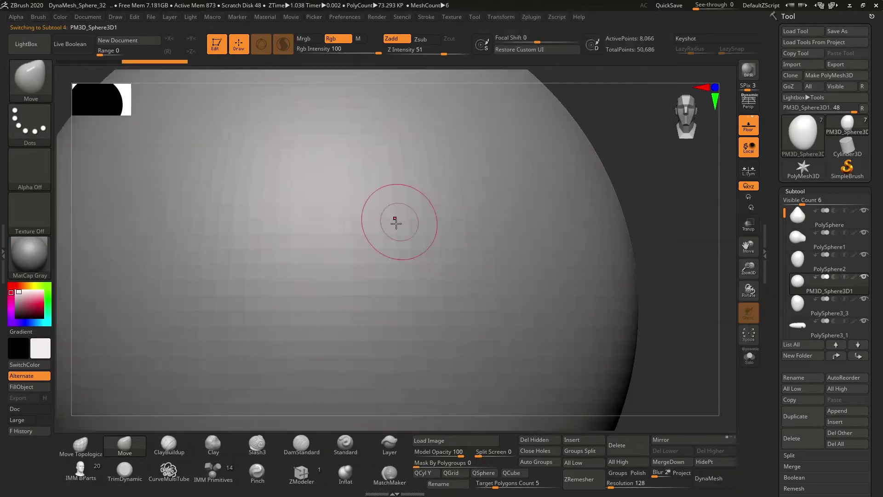
{"action": "key", "text": "w"}
{"action": "left_click_drag", "start_coordinate": [624, 315], "coordinate": [599, 257]}
{"action": "mouse_move", "coordinate": [341, 213]}
{"action": "left_mouse_down"}
{"action": "mouse_move", "coordinate": [367, 304]}
{"action": "mouse_move", "coordinate": [387, 311]}
{"action": "left_mouse_up"}
{"action": "left_click_drag", "start_coordinate": [456, 251], "coordinate": [433, 310]}
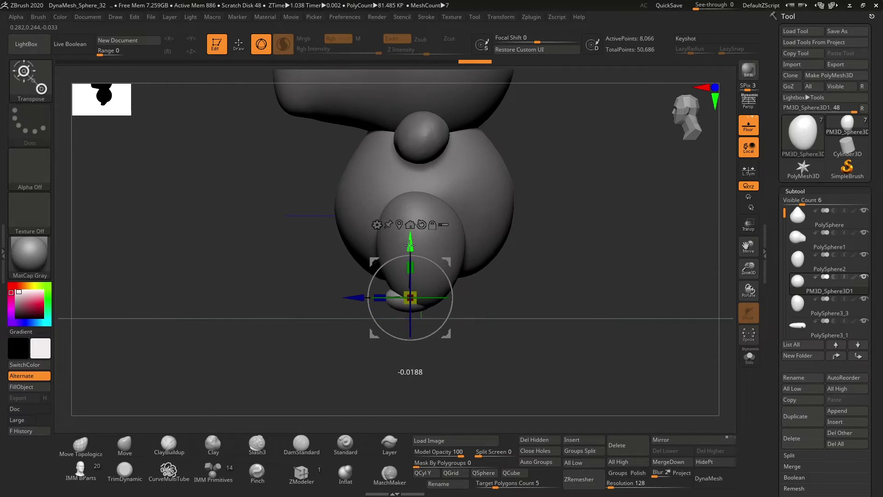
{"action": "key", "text": "q"}
{"action": "left_click_drag", "start_coordinate": [383, 297], "coordinate": [393, 331], "text": "shift"}
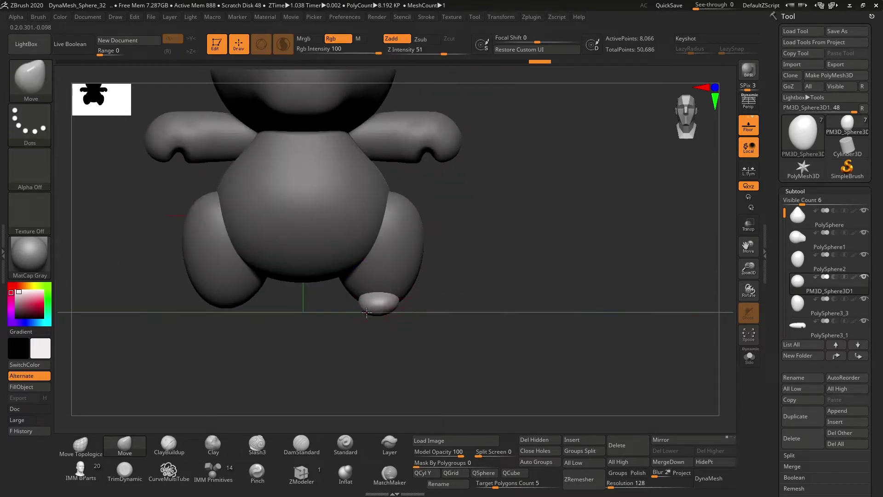
{"action": "left_click_drag", "start_coordinate": [367, 312], "coordinate": [415, 272]}
{"action": "left_click_drag", "start_coordinate": [372, 308], "coordinate": [489, 300]}
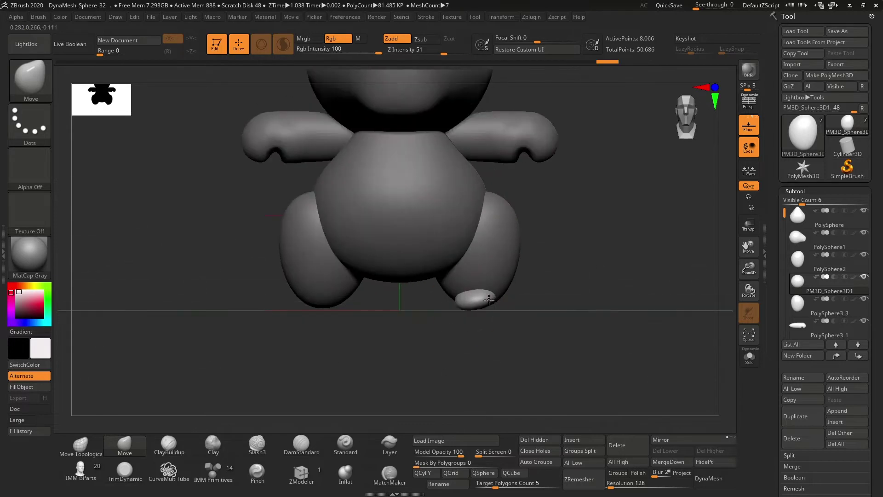
Duplicate the foot pad and mirror it onto the other foot as PM3D_Sphere3D2
{"action": "key", "text": "w"}
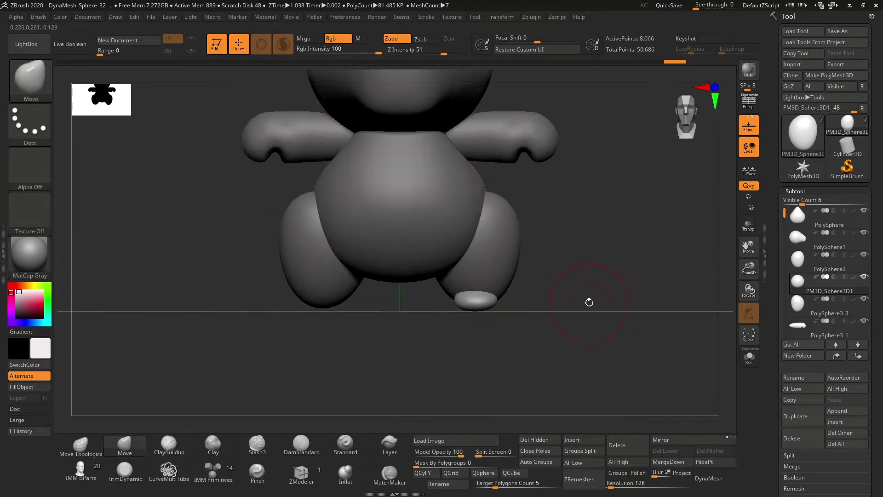
{"action": "key", "text": "q"}
{"action": "left_click", "coordinate": [795, 416]}
{"action": "left_click", "coordinate": [662, 439]}
Build angled brow ridges with ClayBuildup and sink smoothed eye sockets into the head
{"action": "left_click", "coordinate": [830, 246]}
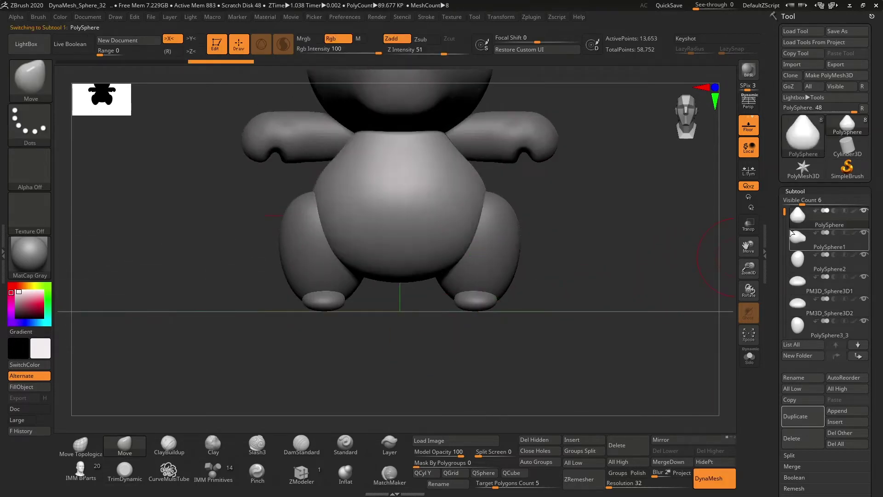
{"action": "left_click_drag", "start_coordinate": [638, 228], "coordinate": [364, 188]}
{"action": "key", "text": "b"}
{"action": "key", "text": "c"}
{"action": "key", "text": "b"}
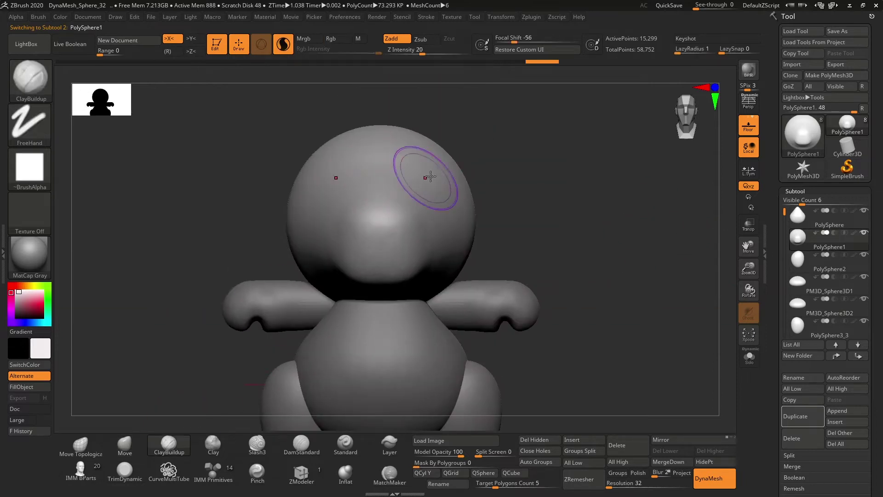
{"action": "left_click_drag", "start_coordinate": [512, 148], "coordinate": [531, 180]}
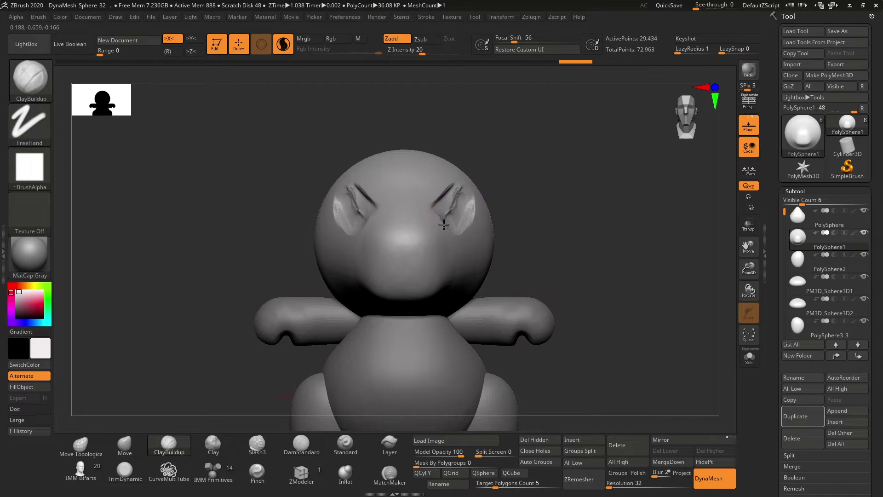
{"action": "key", "text": "ctrl+shift+z"}
{"action": "key", "text": "ctrl+shift+z"}
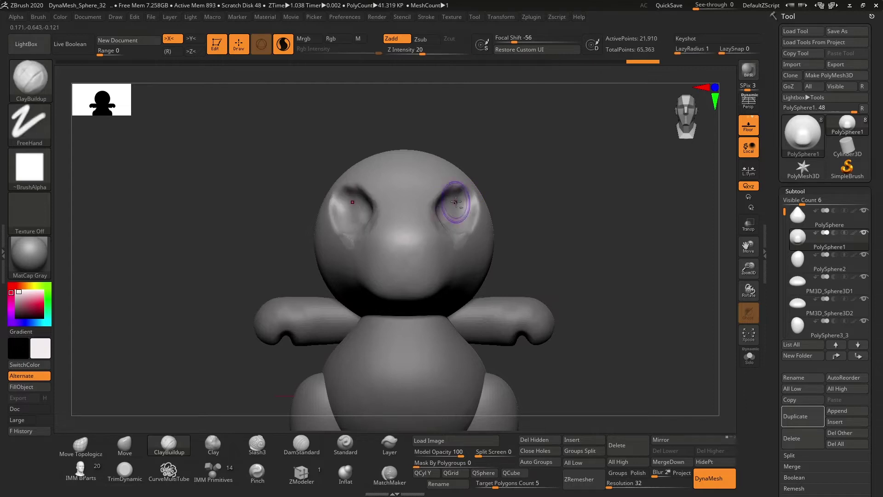
{"action": "key", "text": "ctrl+shift+z"}
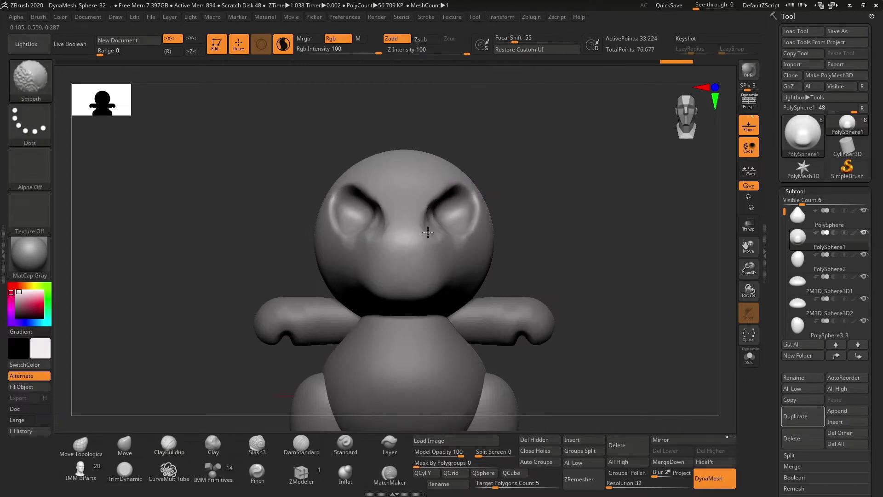
{"action": "key", "text": "ctrl+z"}
{"action": "key", "text": "ctrl+shift+z"}
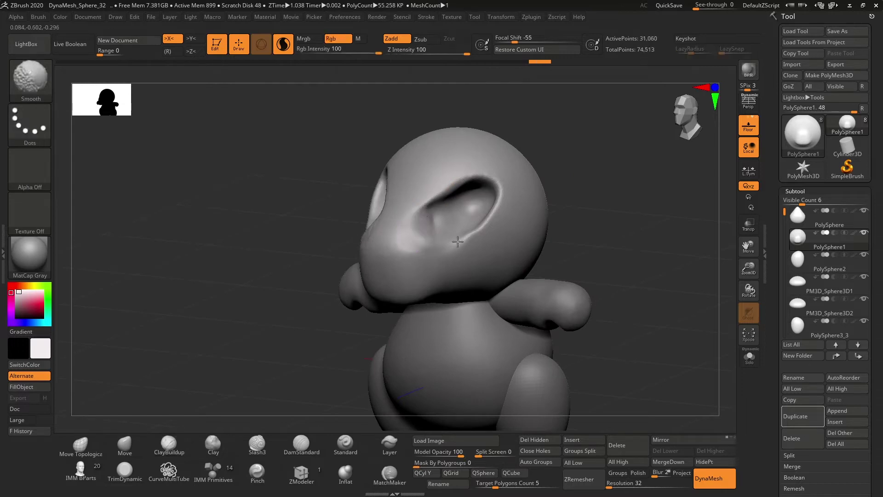
{"action": "key", "text": "ctrl+shift+z"}
{"action": "key", "text": "ctrl+shift+z"}
{"action": "key", "text": "ctrl+shift+z"}
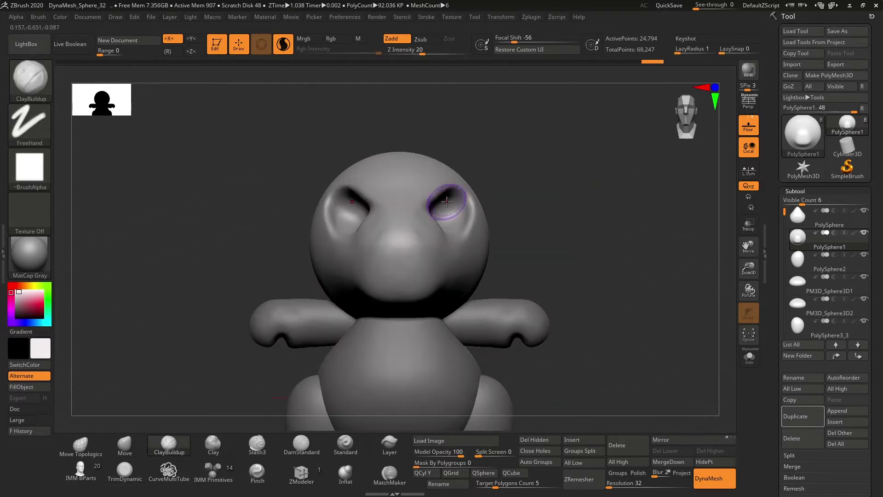
{"action": "key", "text": "ctrl+shift+z"}
{"action": "key", "text": "ctrl+shift+z"}
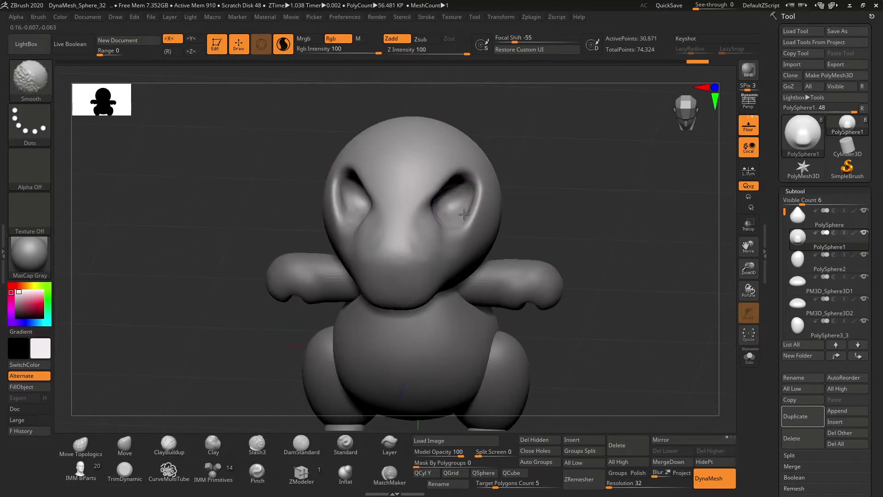
Place the PM3D_Sphere3D1_1 eyeball in one socket and mirror a copy into the other
{"action": "key", "text": "ctrl+shift+z"}
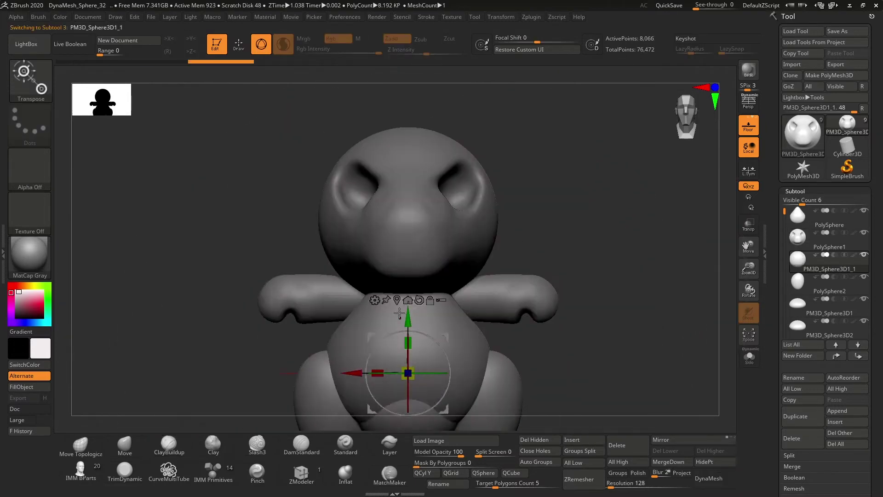
{"action": "key", "text": "ctrl+shift+z"}
{"action": "key", "text": "ctrl+shift+z"}
{"action": "key", "text": "ctrl+z"}
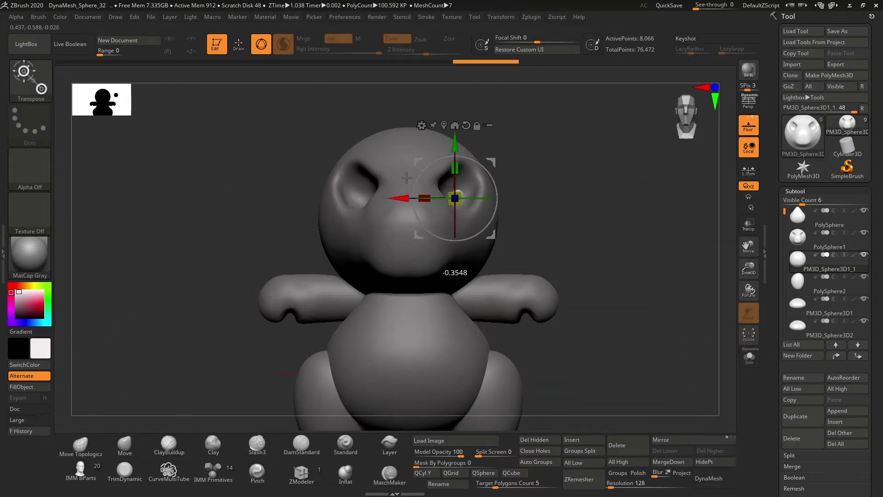
{"action": "key", "text": "ctrl+z"}
{"action": "key", "text": "ctrl+z"}
{"action": "key", "text": "ctrl+z"}
{"action": "key", "text": "ctrl+z"}
{"action": "key", "text": "ctrl+shift+z"}
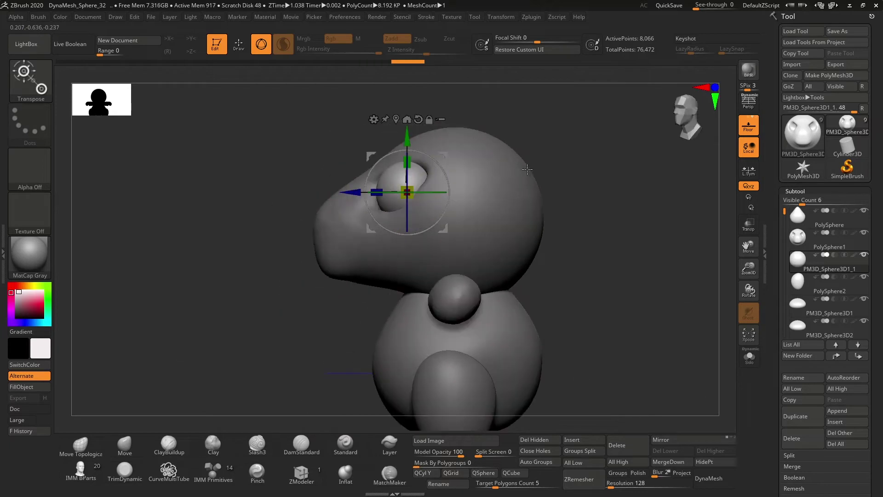
{"action": "key", "text": "ctrl+shift+z"}
{"action": "key", "text": "ctrl+shift+z"}
{"action": "key", "text": "ctrl+shift+z"}
{"action": "key", "text": "ctrl+shift+z"}
{"action": "key", "text": "ctrl+shift+z"}
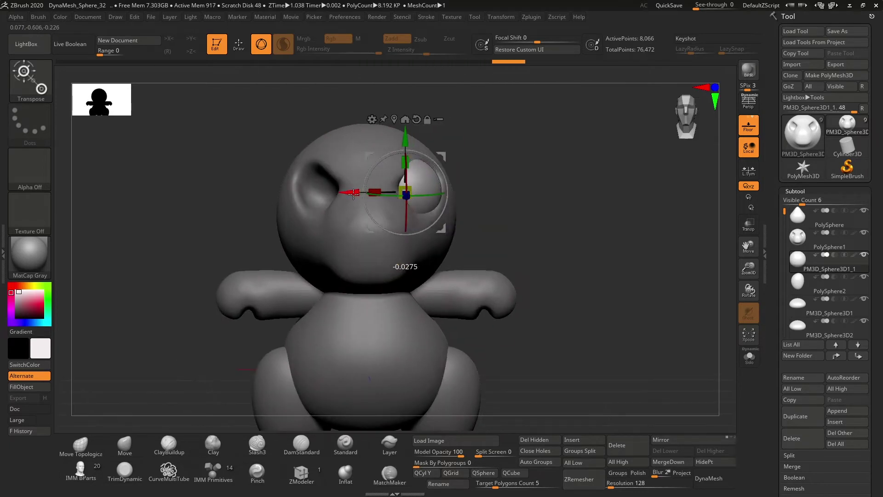
{"action": "key", "text": "ctrl+shift+z"}
{"action": "key", "text": "ctrl+shift+z"}
{"action": "key", "text": "ctrl+shift+z"}
{"action": "key", "text": "ctrl+shift+z"}
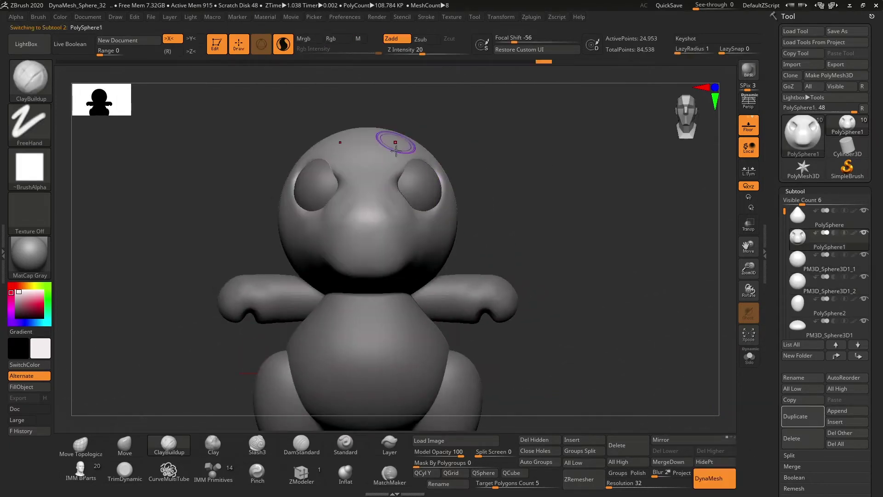
Step through the brow sculpting history and undo the last two eye strokes
{"action": "key", "text": "ctrl+shift+z"}
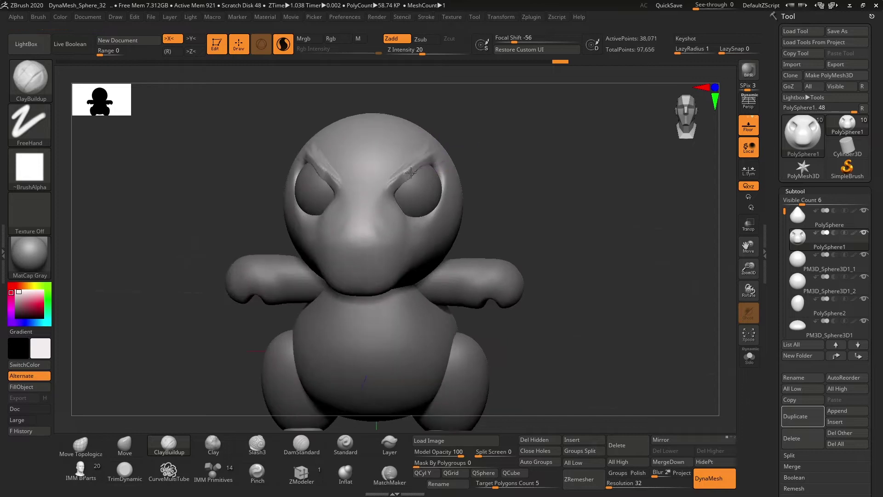
{"action": "key", "text": "ctrl+shift+z"}
{"action": "key", "text": "ctrl+shift+z"}
{"action": "key", "text": "ctrl+shift+z"}
{"action": "key", "text": "ctrl+shift+z"}
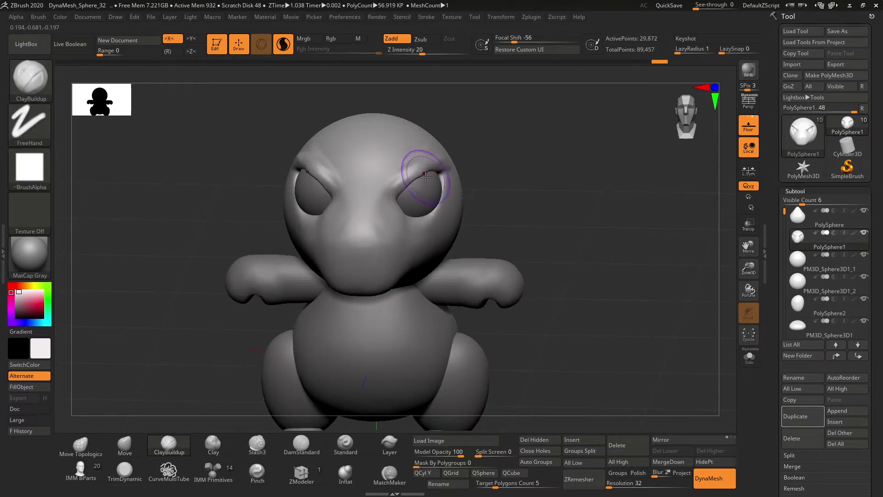
{"action": "key", "text": "ctrl+shift+z"}
{"action": "key", "text": "ctrl+shift+z"}
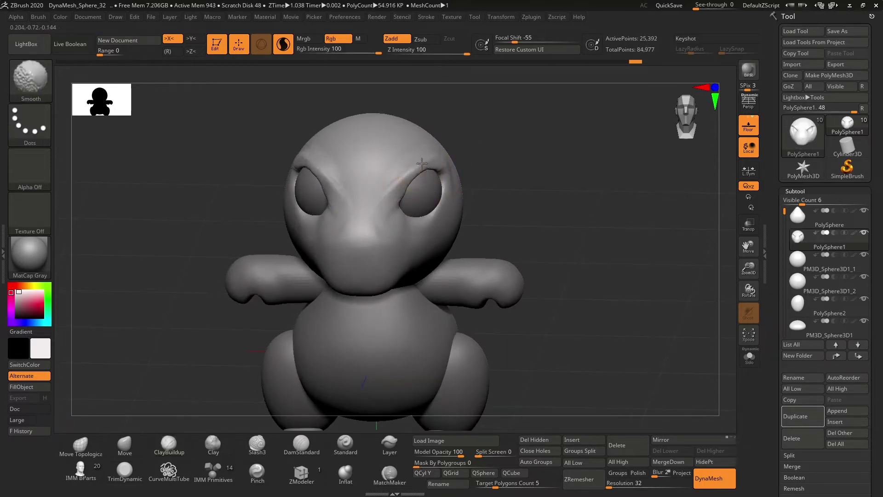
{"action": "key", "text": "ctrl+shift+z"}
{"action": "key", "text": "ctrl+shift+z"}
{"action": "key", "text": "ctrl+z"}
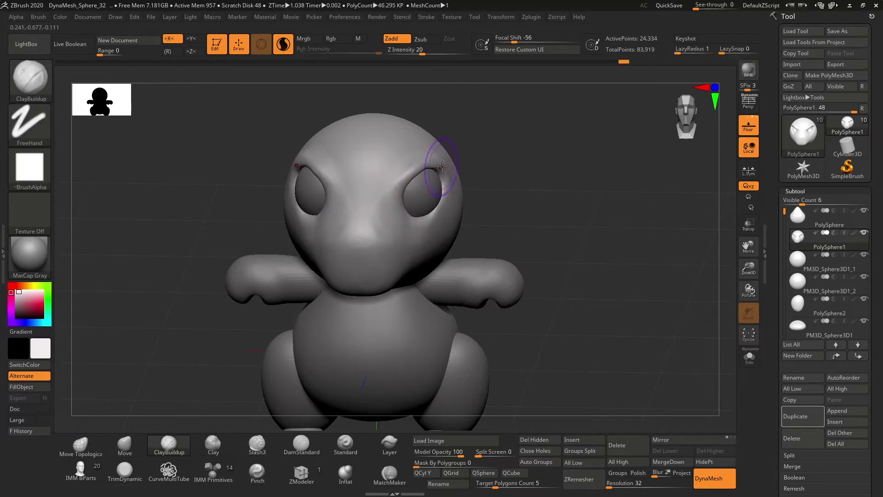
{"action": "key", "text": "ctrl+shift+z"}
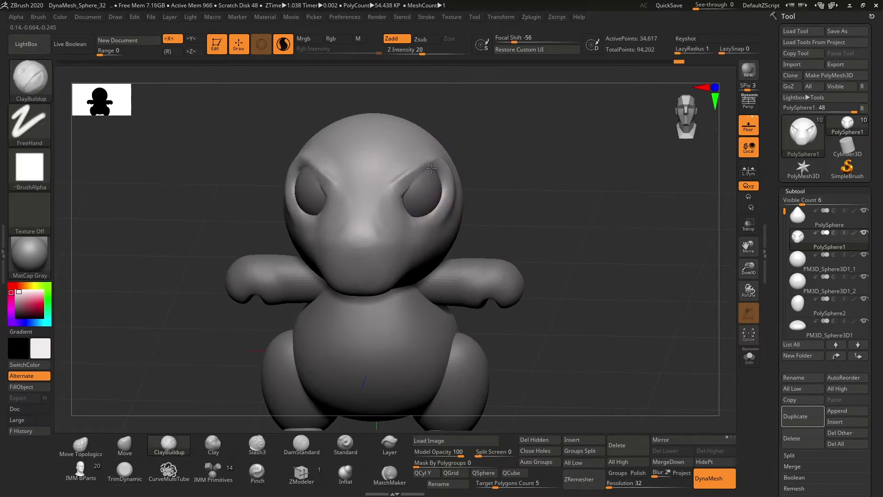
{"action": "key", "text": "ctrl+z"}
{"action": "key", "text": "ctrl+z"}
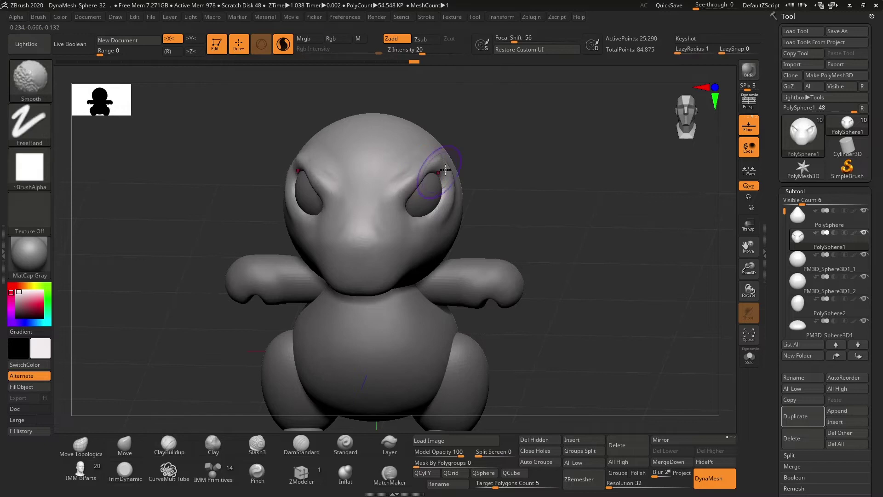
{"action": "key", "text": "ctrl+z"}
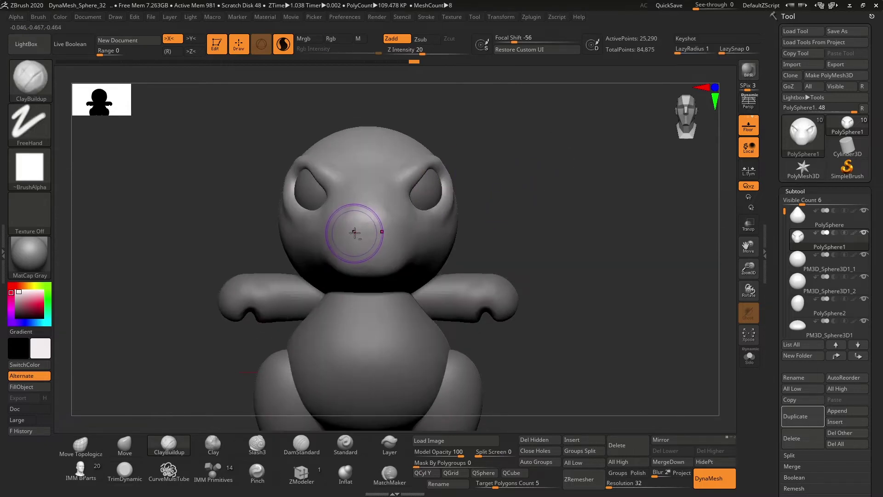
Sculpt two nostrils on the rounded snout with a smaller brush, then duplicate the head
{"action": "key", "text": "bracketleft"}
{"action": "key", "text": "bracketleft"}
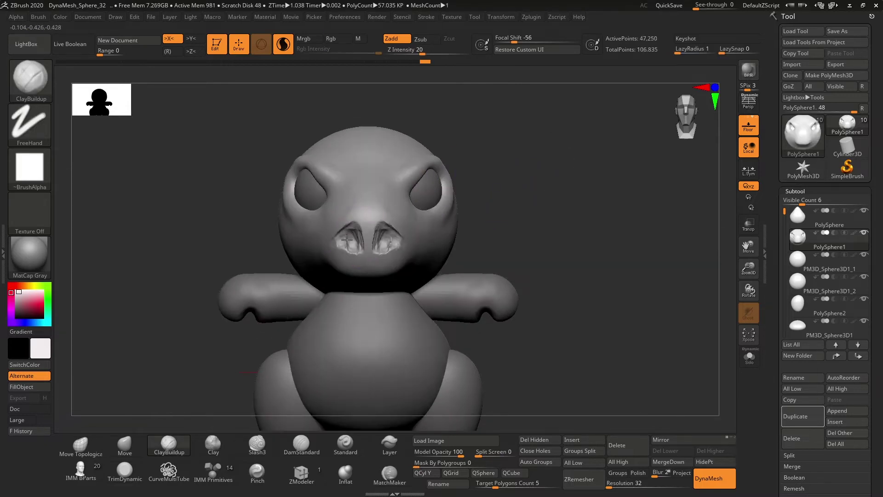
{"action": "key", "text": "ctrl+shift+z"}
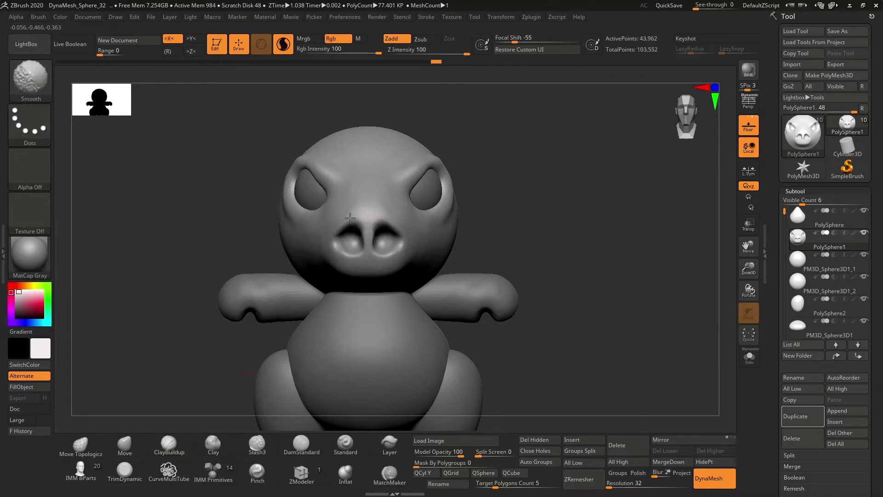
{"action": "key", "text": "ctrl+z"}
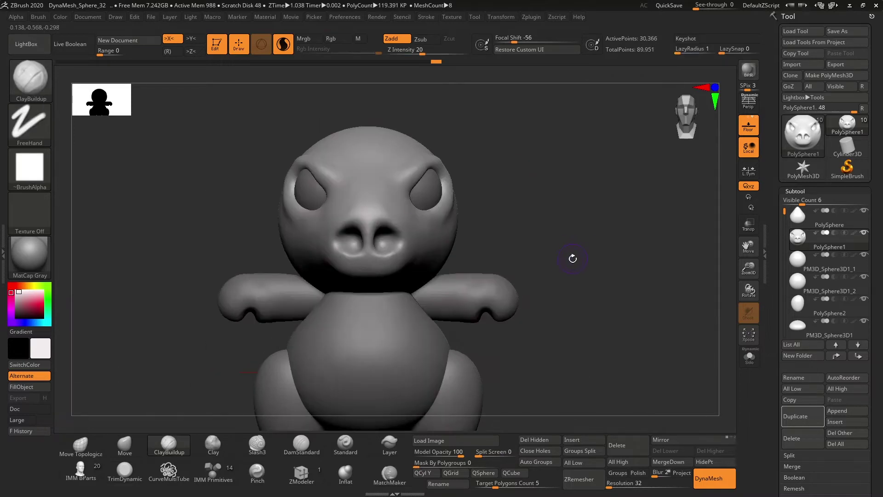
{"action": "left_click", "coordinate": [792, 421]}
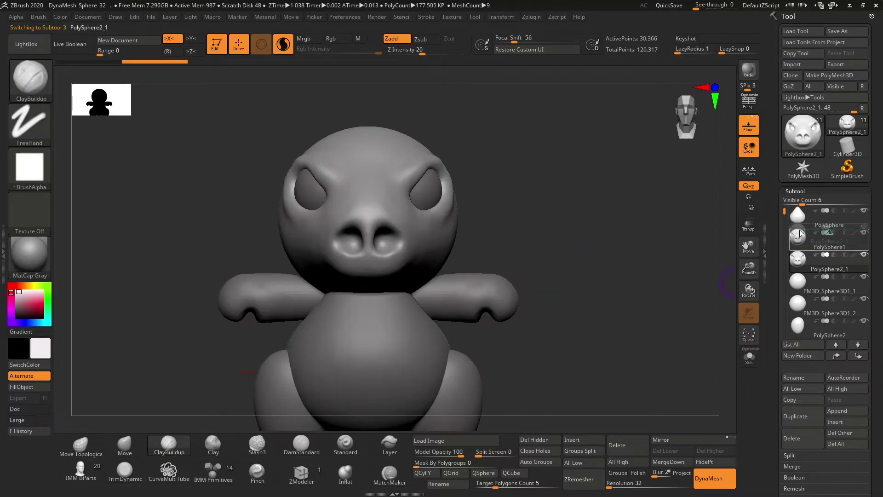
Scale up the duplicated head as a shell and sculpt two horn-like ears and side bulges
{"action": "left_click_drag", "start_coordinate": [801, 232], "coordinate": [800, 237]}
{"action": "key", "text": "w"}
{"action": "left_click_drag", "start_coordinate": [368, 213], "coordinate": [382, 239]}
{"action": "key", "text": "q"}
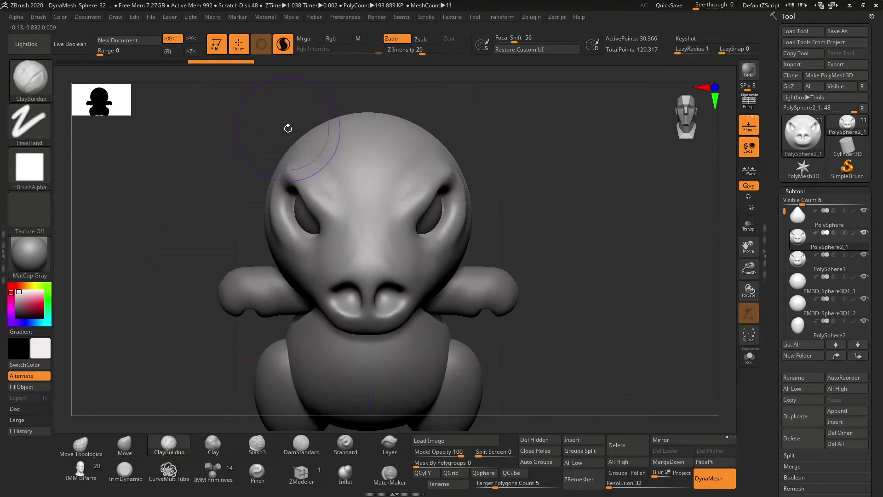
{"action": "mouse_move", "coordinate": [310, 130]}
{"action": "left_mouse_down"}
{"action": "mouse_move", "coordinate": [316, 138]}
{"action": "mouse_move", "coordinate": [286, 94]}
{"action": "left_mouse_up"}
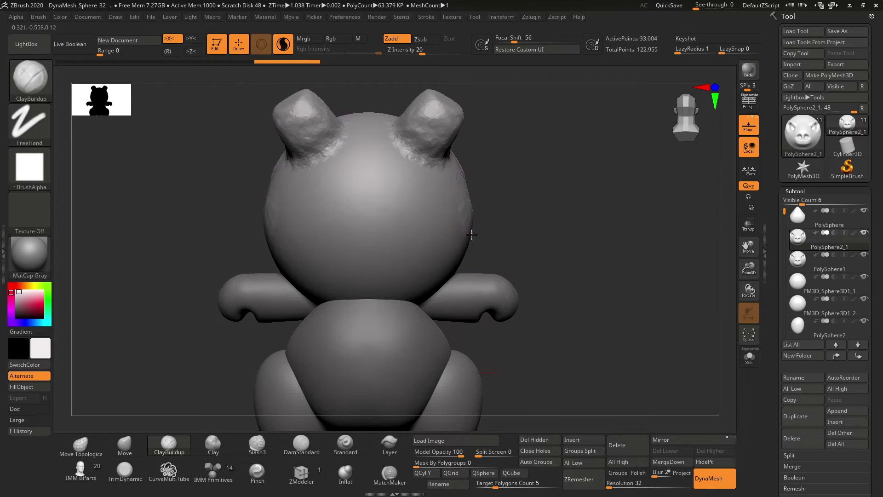
{"action": "mouse_move", "coordinate": [471, 235]}
{"action": "left_mouse_down"}
{"action": "mouse_move", "coordinate": [463, 216]}
{"action": "mouse_move", "coordinate": [450, 231]}
{"action": "left_mouse_up"}
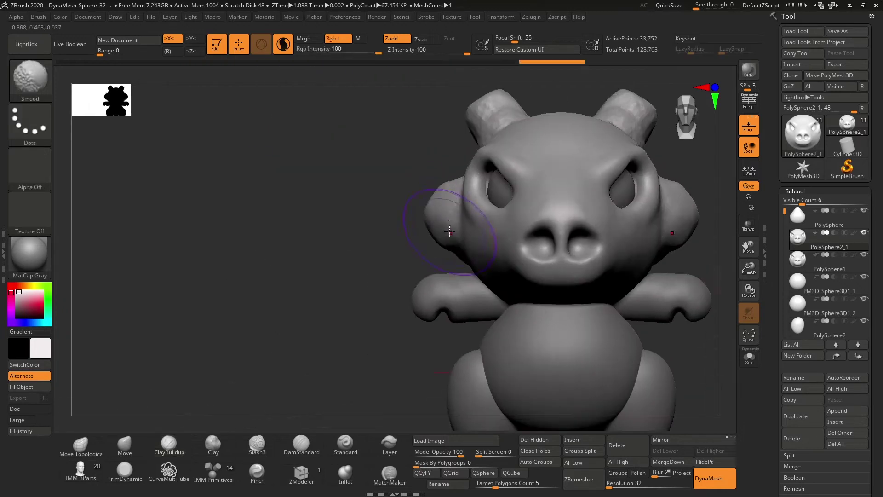
{"action": "left_click_drag", "start_coordinate": [305, 301], "coordinate": [367, 184]}
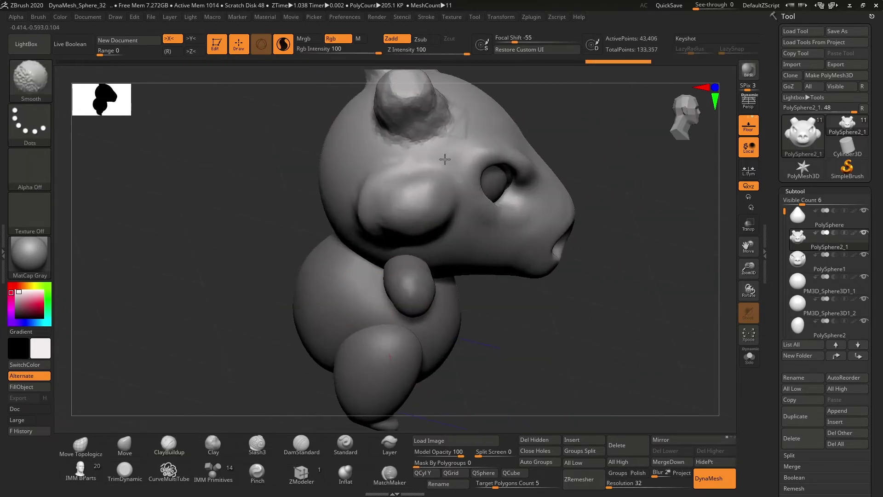
{"action": "left_click_drag", "start_coordinate": [286, 299], "coordinate": [605, 208]}
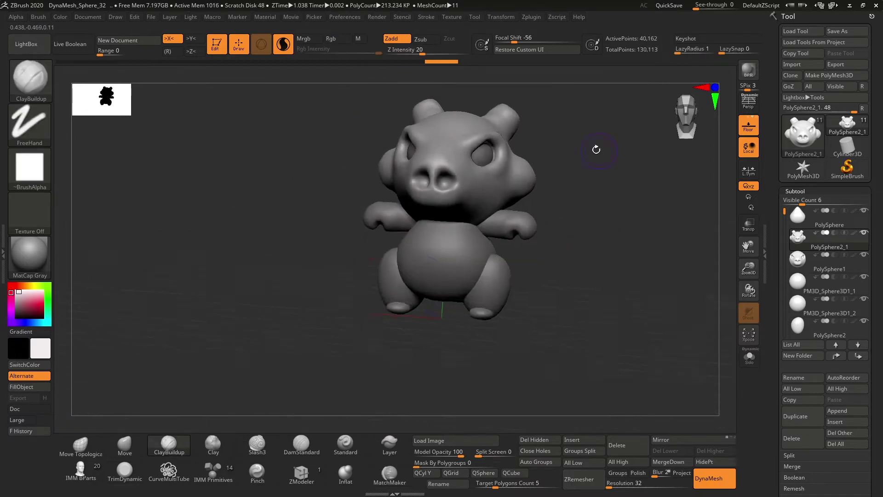
Pull the mask's mouth down into a pointed beak with the Move brush and X symmetry
{"action": "key", "text": "f"}
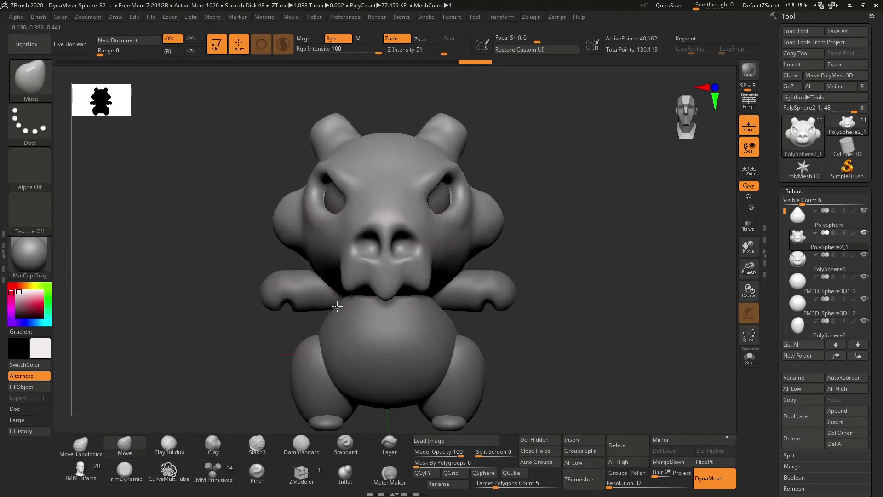
{"action": "right_click_drag", "start_coordinate": [337, 306], "coordinate": [325, 281]}
{"action": "right_click_drag", "start_coordinate": [486, 207], "coordinate": [337, 266], "text": "shift"}
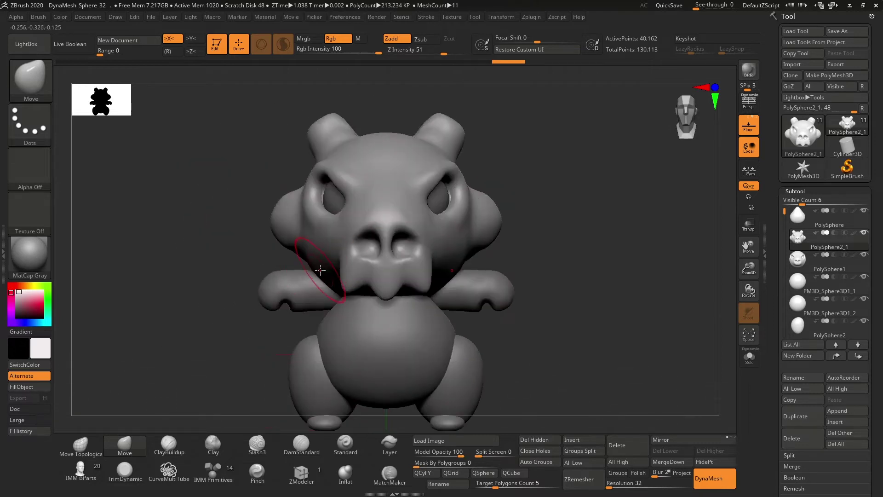
{"action": "left_click_drag", "start_coordinate": [320, 270], "coordinate": [332, 260]}
{"action": "left_click_drag", "start_coordinate": [386, 290], "coordinate": [386, 312]}
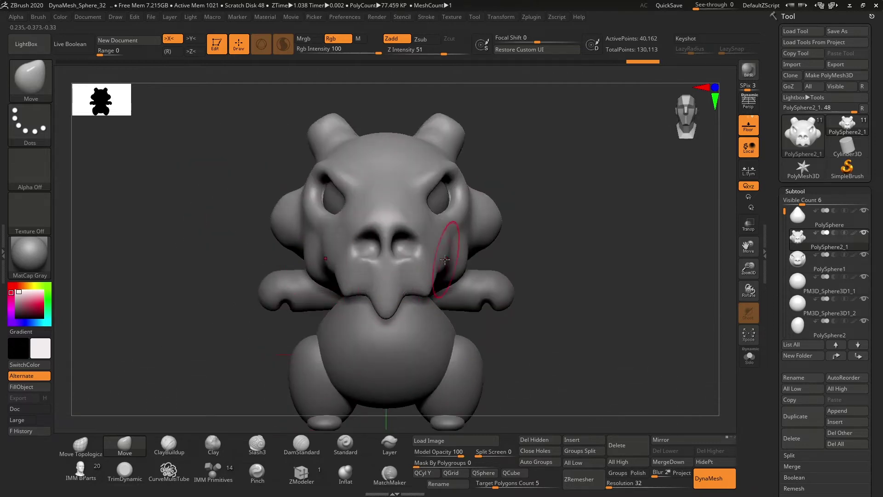
{"action": "right_click_drag", "start_coordinate": [296, 189], "coordinate": [306, 158]}
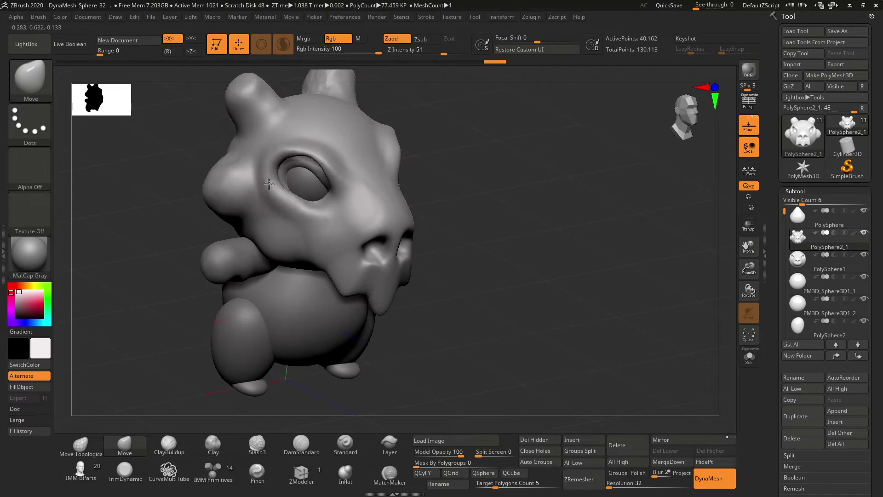
{"action": "right_click_drag", "start_coordinate": [320, 196], "coordinate": [493, 171], "text": "shift"}
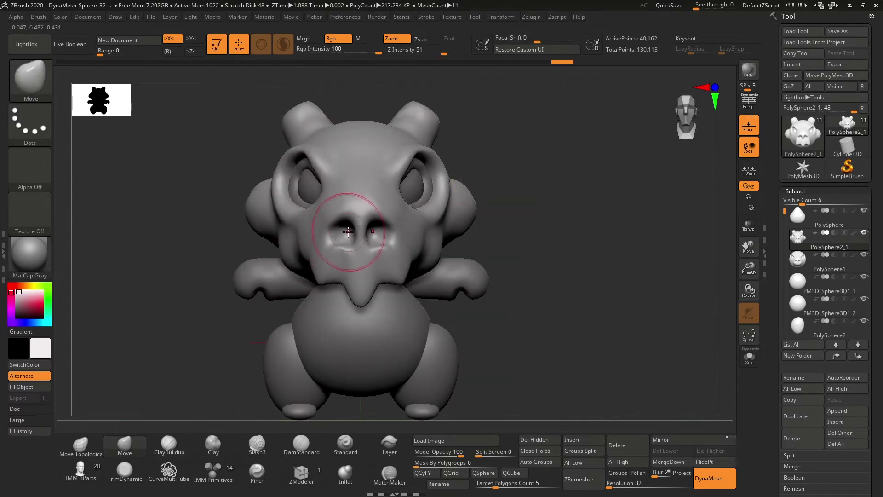
Try sculpting nostrils with the clay brush, then undo them
{"action": "key", "text": "b"}
{"action": "key", "text": "c"}
{"action": "key", "text": "b"}
{"action": "left_click_drag", "start_coordinate": [343, 230], "coordinate": [346, 242]}
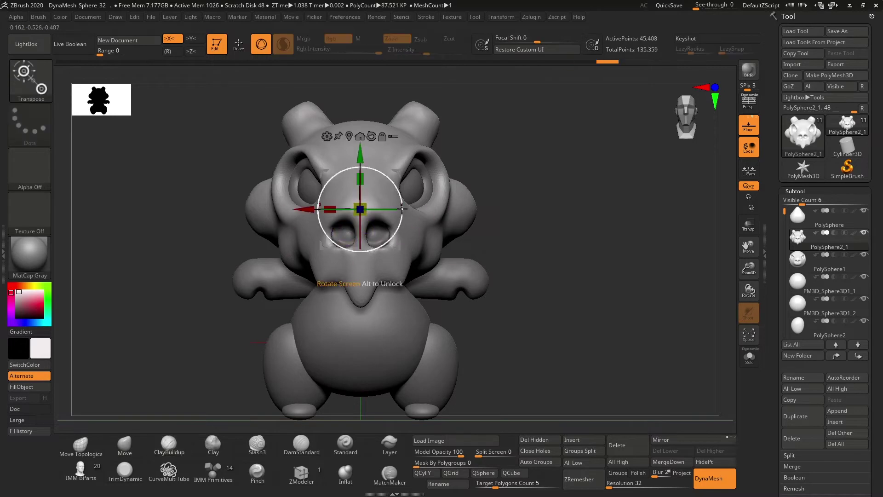
{"action": "key", "text": "ctrl+z"}
{"action": "key", "text": "b"}
Return to the Move brush and inspect the beak from side and three-quarter views
{"action": "key", "text": "m"}
{"action": "key", "text": "v"}
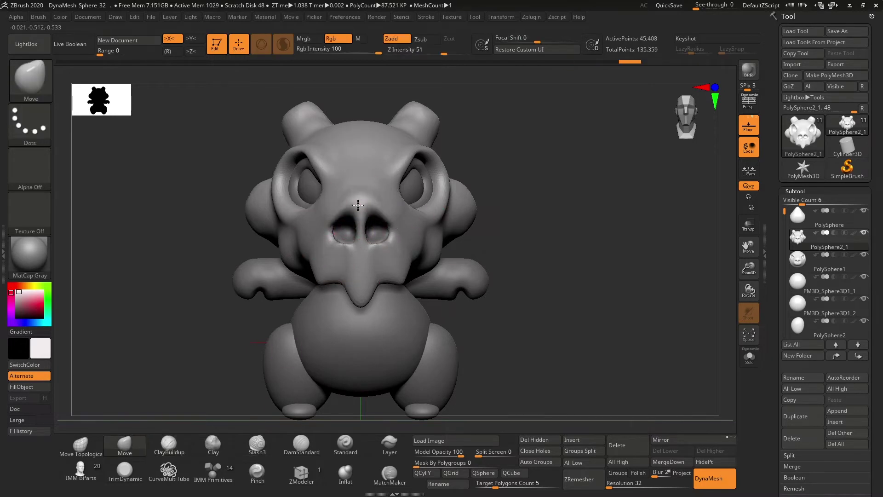
{"action": "right_click_drag", "start_coordinate": [358, 205], "coordinate": [332, 175]}
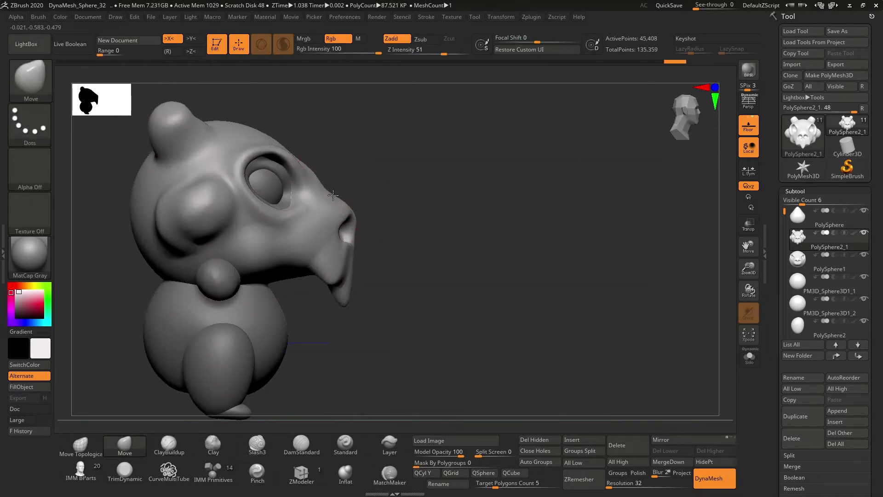
{"action": "mouse_move", "coordinate": [281, 263]}
{"action": "right_mouse_down"}
{"action": "mouse_move", "coordinate": [426, 161]}
{"action": "mouse_move", "coordinate": [221, 224]}
{"action": "right_mouse_up"}
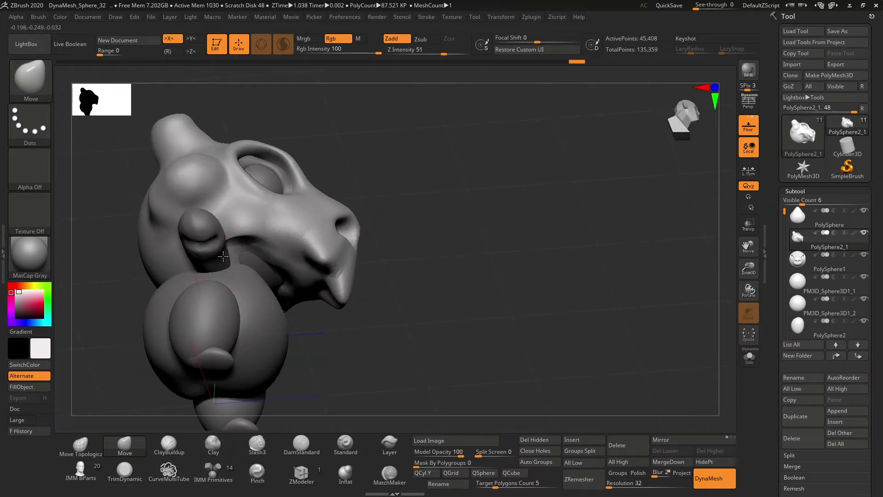
{"action": "mouse_move", "coordinate": [222, 256]}
{"action": "right_mouse_down"}
{"action": "mouse_move", "coordinate": [458, 144]}
{"action": "mouse_move", "coordinate": [394, 157]}
{"action": "right_mouse_up"}
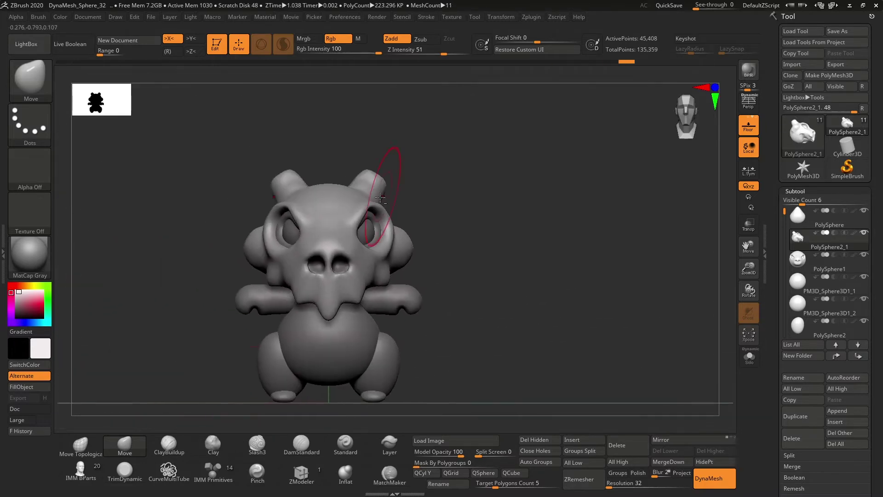
Select the TrimDynamic brush, viewing the mask from a three-quarter side angle
{"action": "key", "text": "b"}
{"action": "key", "text": "t"}
{"action": "key", "text": "d"}
{"action": "mouse_move", "coordinate": [231, 227]}
{"action": "right_mouse_down"}
{"action": "mouse_move", "coordinate": [345, 210]}
{"action": "mouse_move", "coordinate": [376, 249]}
{"action": "mouse_move", "coordinate": [414, 273]}
{"action": "right_mouse_up"}
Reshape the mask's nose and lower face with the Move brush, checking front and profile
{"action": "right_click_drag", "start_coordinate": [417, 320], "coordinate": [437, 205], "text": "ctrl"}
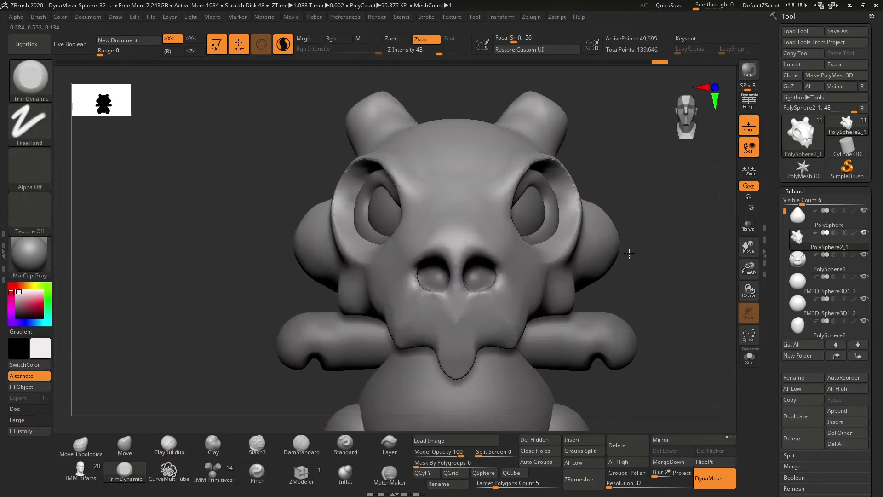
{"action": "right_click_drag", "start_coordinate": [192, 256], "coordinate": [453, 227]}
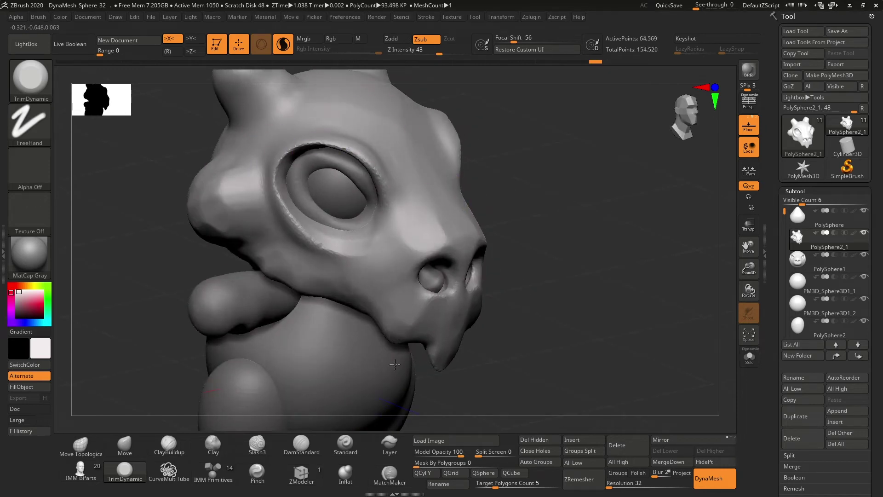
{"action": "mouse_move", "coordinate": [395, 365]}
{"action": "right_mouse_down"}
{"action": "mouse_move", "coordinate": [324, 251]}
{"action": "mouse_move", "coordinate": [282, 256]}
{"action": "mouse_move", "coordinate": [196, 425]}
{"action": "right_mouse_up"}
{"action": "key", "text": "w"}
{"action": "key", "text": "q"}
{"action": "key", "text": "f"}
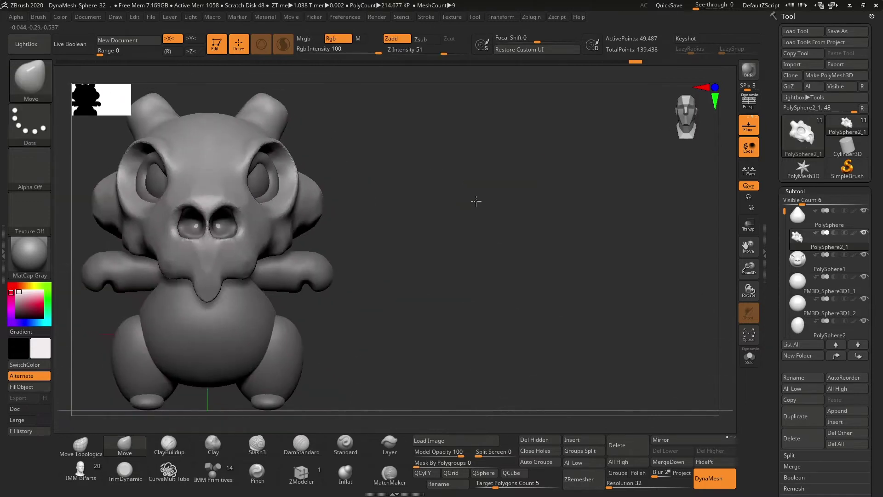
{"action": "right_click_drag", "start_coordinate": [323, 276], "coordinate": [436, 240], "text": "alt"}
{"action": "left_click_drag", "start_coordinate": [217, 215], "coordinate": [217, 257]}
{"action": "right_click_drag", "start_coordinate": [414, 230], "coordinate": [526, 218]}
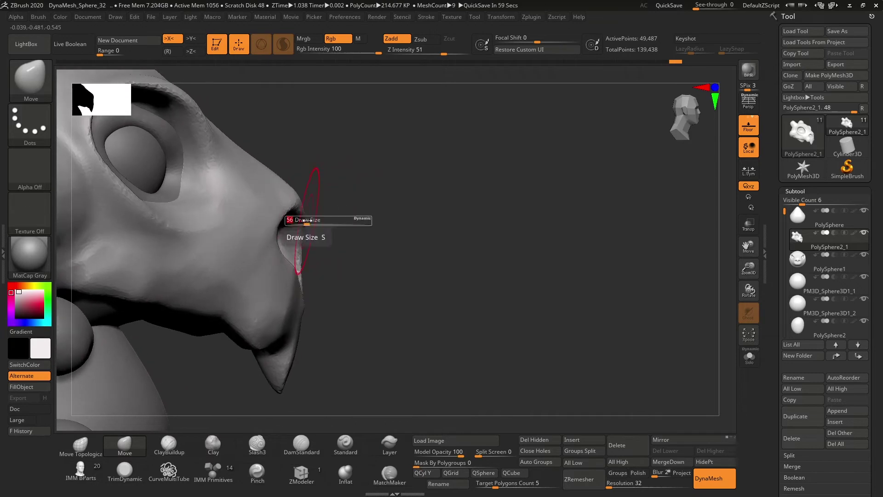
{"action": "left_click_drag", "start_coordinate": [296, 257], "coordinate": [276, 332]}
{"action": "right_click_drag", "start_coordinate": [276, 331], "coordinate": [369, 265], "text": "shift"}
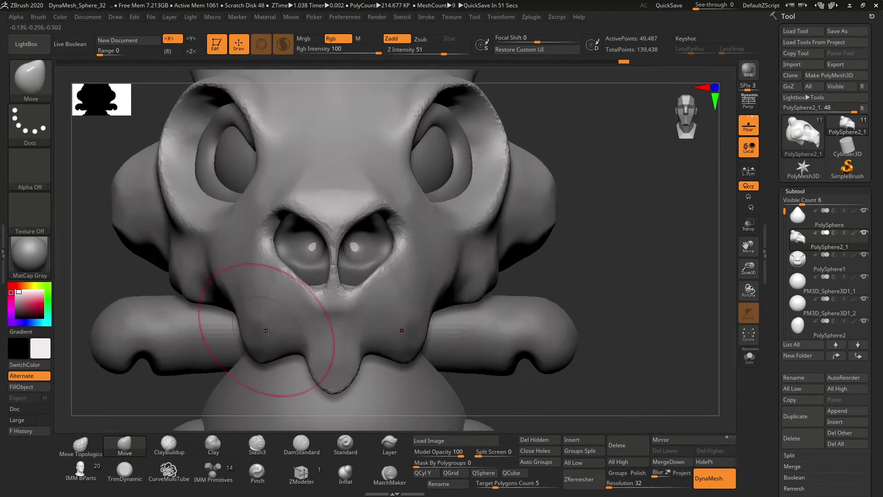
{"action": "left_click_drag", "start_coordinate": [256, 335], "coordinate": [316, 256]}
{"action": "right_click_drag", "start_coordinate": [483, 240], "coordinate": [631, 231]}
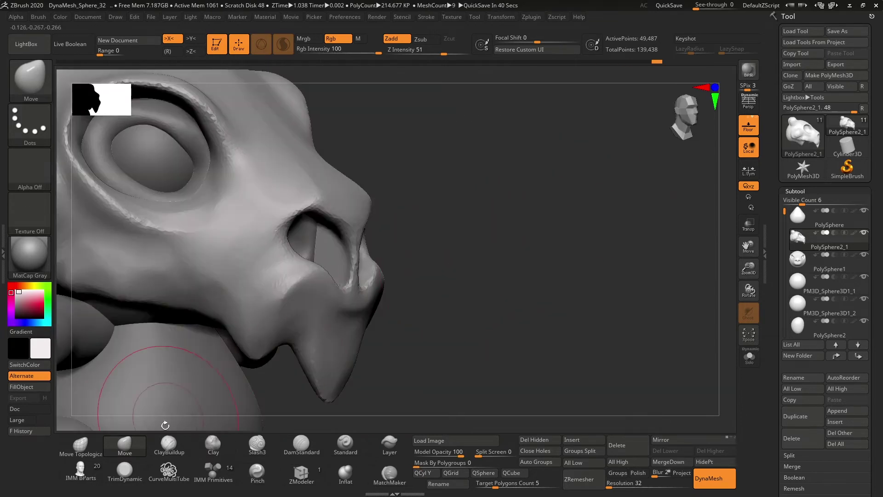
Flatten the nose surface with the TrimDynamic brush
{"action": "left_click", "coordinate": [125, 470]}
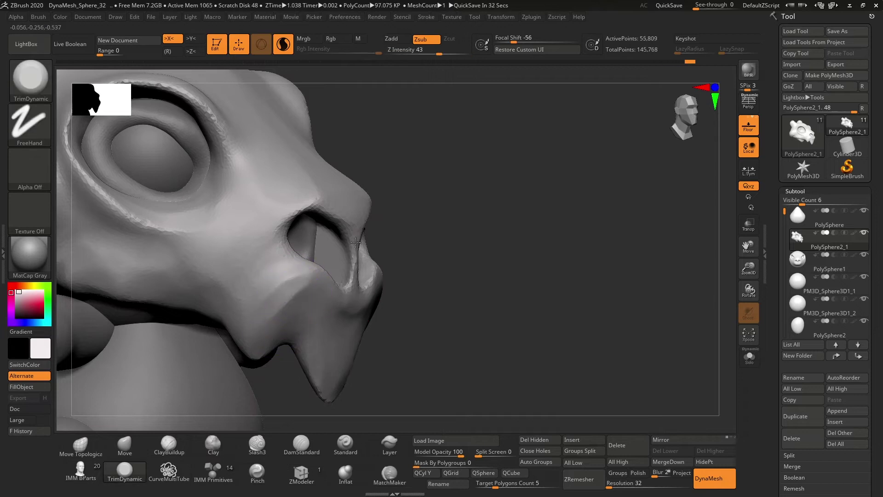
{"action": "left_click_drag", "start_coordinate": [356, 243], "coordinate": [352, 271]}
{"action": "right_click_drag", "start_coordinate": [352, 271], "coordinate": [407, 208], "text": "shift"}
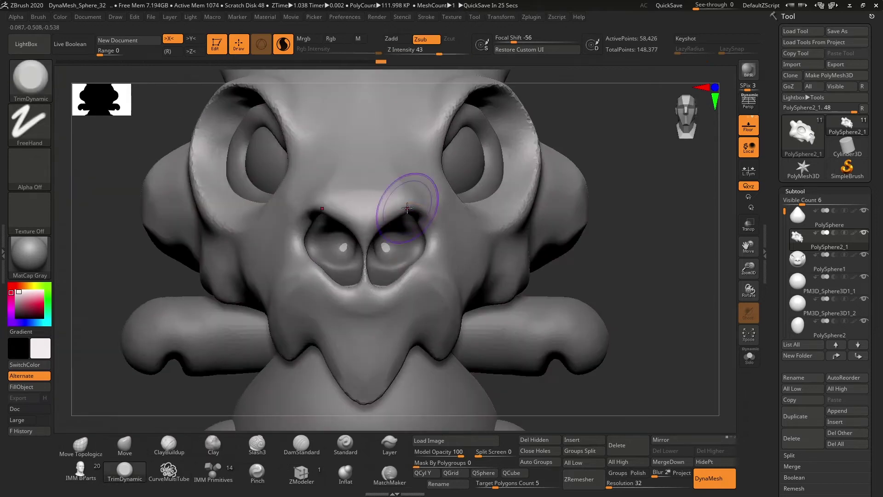
Select the inner head PolySphere1 with the Move brush and view it from front and above
{"action": "left_click", "coordinate": [493, 286], "text": "alt"}
{"action": "right_click_drag", "start_coordinate": [493, 285], "coordinate": [184, 382]}
{"action": "key", "text": "b"}
{"action": "key", "text": "m"}
{"action": "key", "text": "v"}
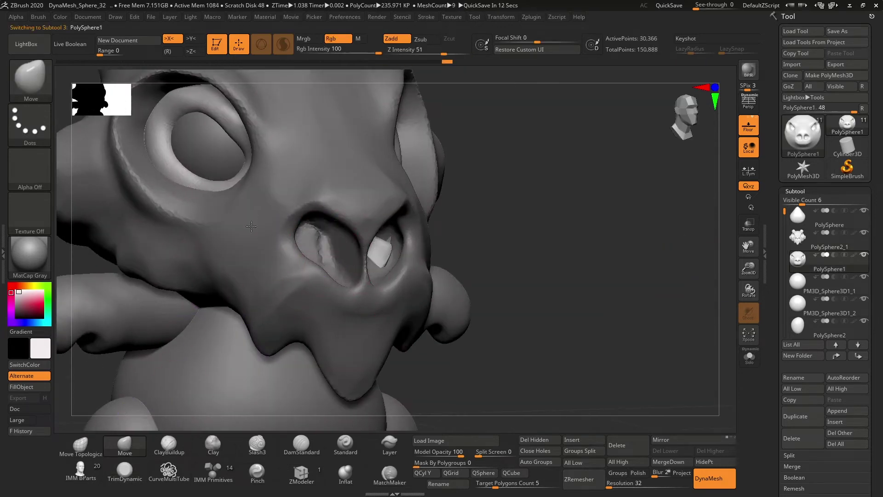
{"action": "right_click_drag", "start_coordinate": [617, 187], "coordinate": [365, 234], "text": "shift"}
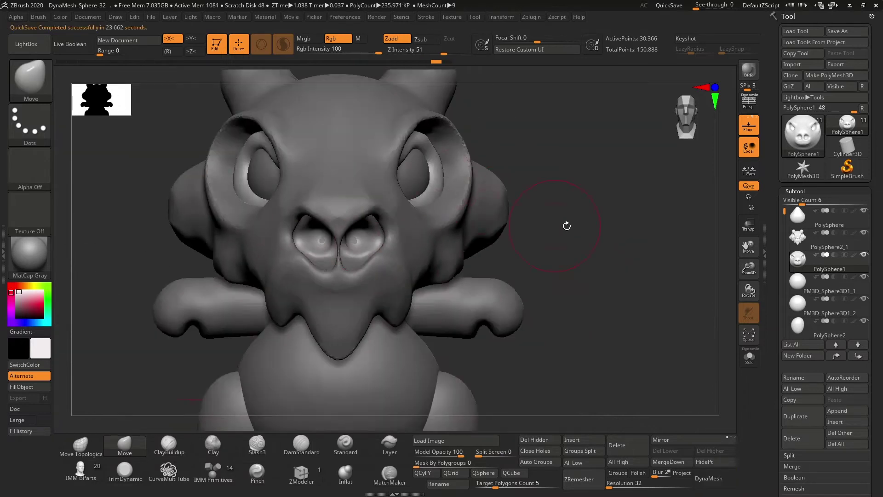
{"action": "mouse_move", "coordinate": [566, 222]}
{"action": "right_mouse_down"}
{"action": "mouse_move", "coordinate": [536, 160]}
{"action": "mouse_move", "coordinate": [326, 148]}
{"action": "mouse_move", "coordinate": [322, 175]}
{"action": "right_mouse_up"}
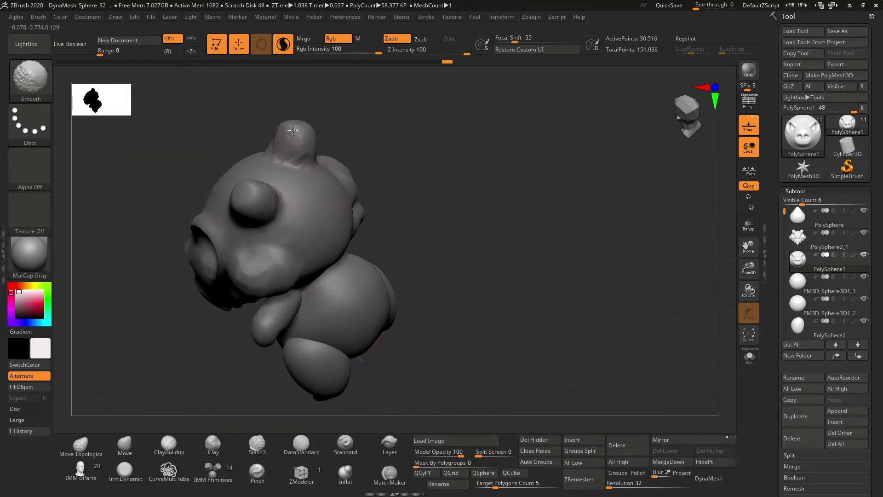
Select the skull mask and trim its face, sides and top flat with TrimDynamic
{"action": "left_click", "coordinate": [285, 166], "text": "alt"}
{"action": "key", "text": "b"}
{"action": "key", "text": "t"}
{"action": "key", "text": "d"}
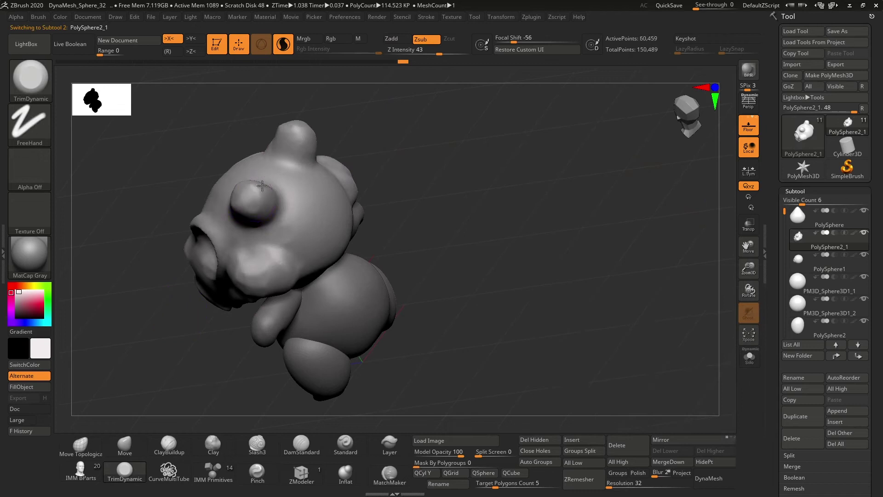
{"action": "mouse_move", "coordinate": [298, 224]}
{"action": "right_mouse_down"}
{"action": "mouse_move", "coordinate": [367, 244]}
{"action": "mouse_move", "coordinate": [307, 230]}
{"action": "right_mouse_up"}
{"action": "left_click_drag", "start_coordinate": [285, 276], "coordinate": [269, 270]}
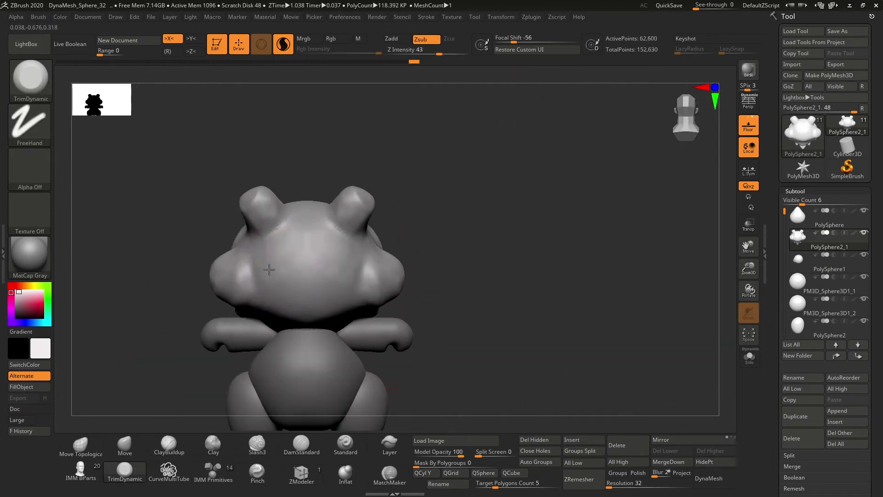
{"action": "left_click_drag", "start_coordinate": [263, 299], "coordinate": [266, 276]}
{"action": "right_click_drag", "start_coordinate": [266, 276], "coordinate": [236, 188]}
{"action": "left_click_drag", "start_coordinate": [236, 187], "coordinate": [244, 202]}
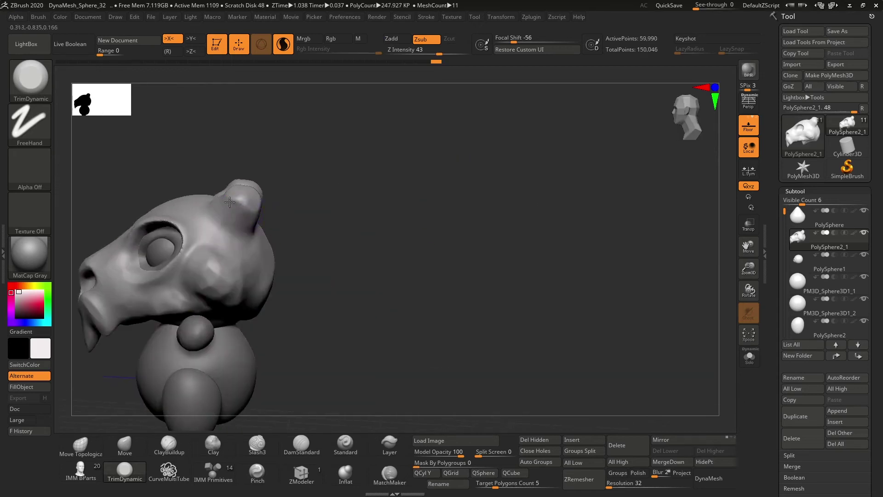
{"action": "right_click_drag", "start_coordinate": [244, 202], "coordinate": [264, 219]}
Trim more of the mask while orbiting round to a straight front view
{"action": "right_click_drag", "start_coordinate": [209, 231], "coordinate": [258, 285]}
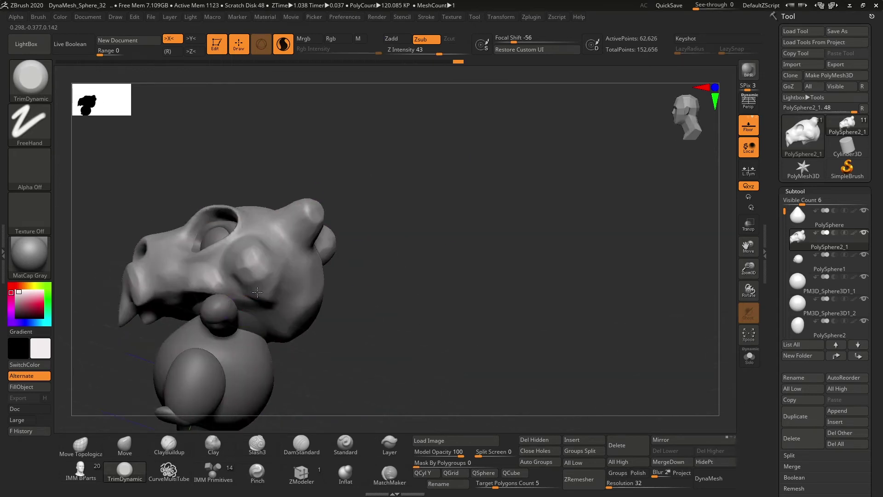
{"action": "left_click_drag", "start_coordinate": [262, 304], "coordinate": [271, 294]}
{"action": "right_click_drag", "start_coordinate": [271, 294], "coordinate": [302, 273], "text": "shift"}
{"action": "right_click_drag", "start_coordinate": [314, 238], "coordinate": [396, 248]}
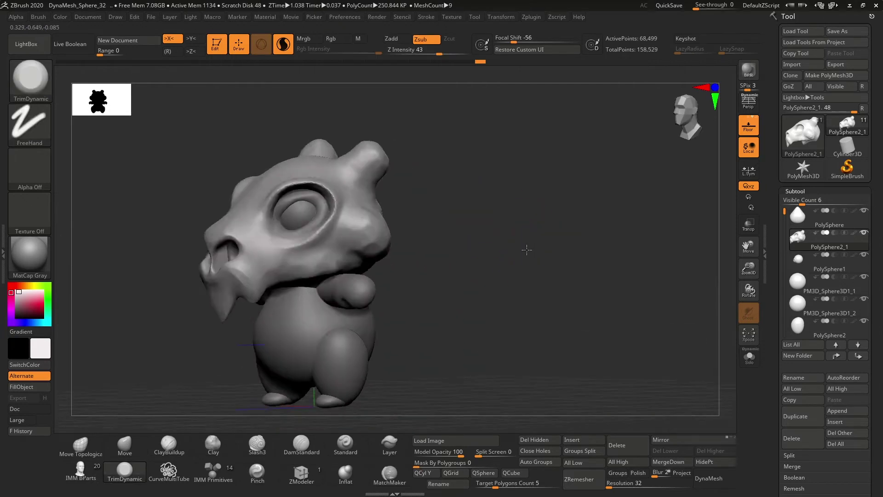
{"action": "right_click_drag", "start_coordinate": [492, 270], "coordinate": [281, 261]}
{"action": "right_click_drag", "start_coordinate": [538, 267], "coordinate": [559, 241], "text": "shift"}
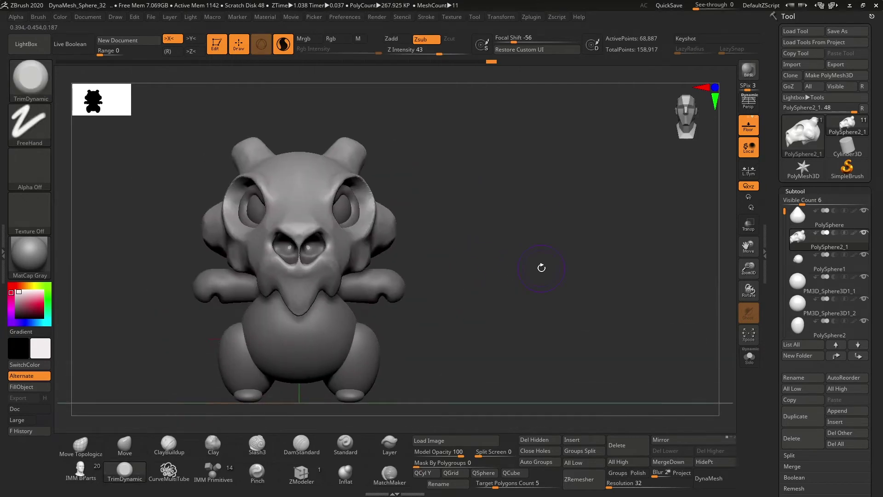
Duplicate PM3D_Sphere3D1_1 and nudge the copy with the Transpose gizmo
{"action": "left_click", "coordinate": [437, 179], "text": "alt"}
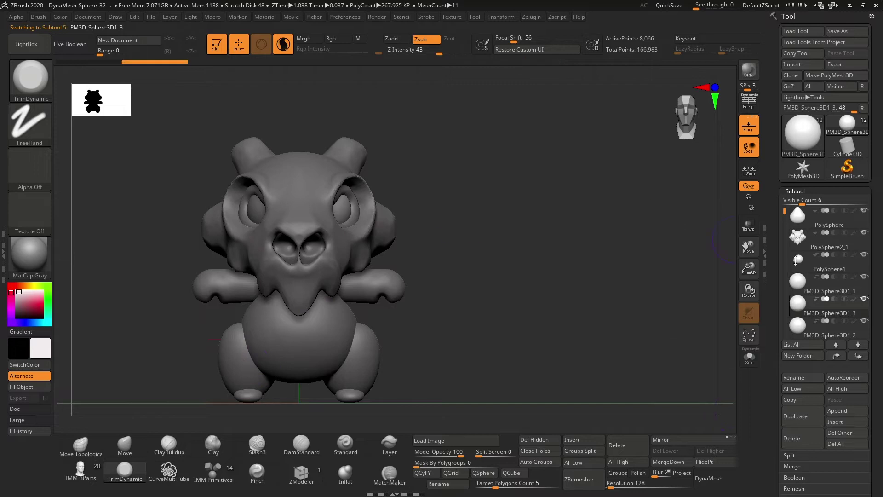
{"action": "left_click", "coordinate": [810, 413]}
{"action": "key", "text": "w"}
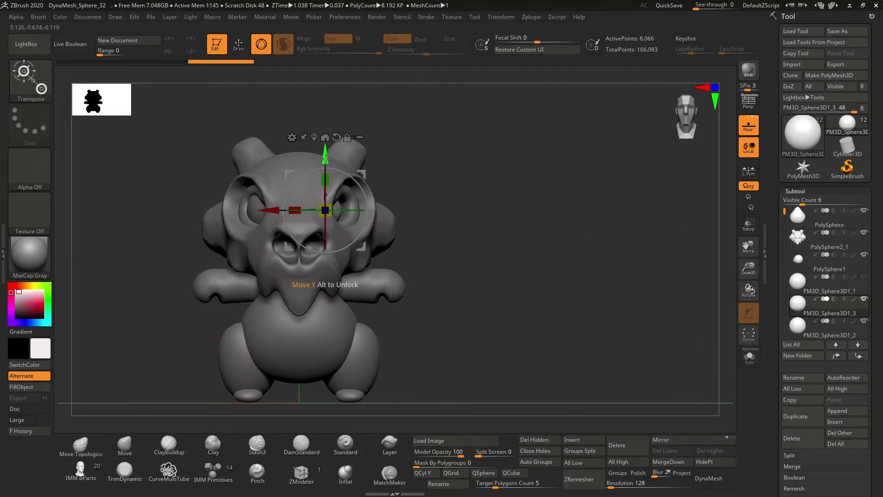
{"action": "left_click_drag", "start_coordinate": [325, 159], "coordinate": [325, 153]}
{"action": "key", "text": "q"}
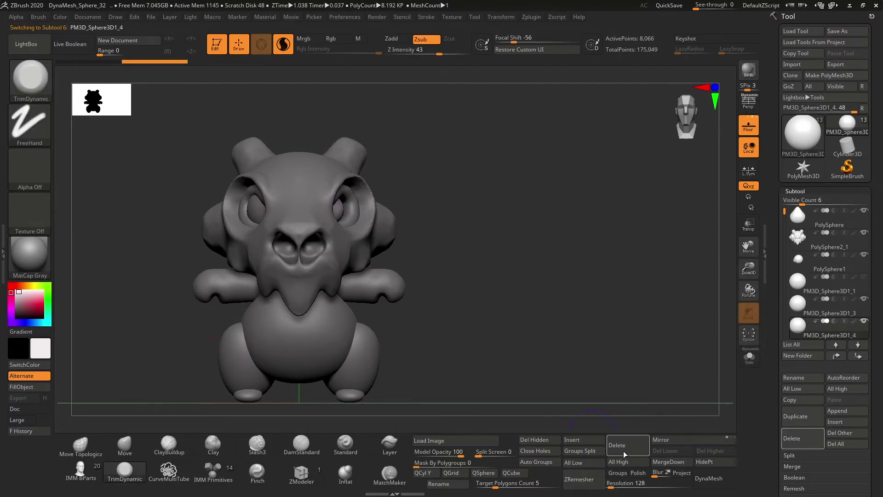
Duplicate the sphere again and move the new copy, undoing the last move
{"action": "left_click", "coordinate": [803, 417]}
{"action": "key", "text": "w"}
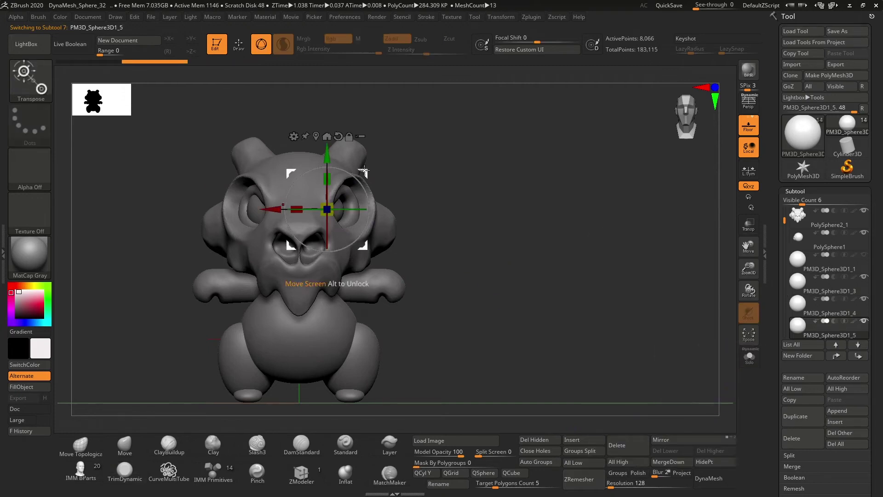
{"action": "left_click_drag", "start_coordinate": [364, 171], "coordinate": [414, 143]}
{"action": "left_click_drag", "start_coordinate": [506, 230], "coordinate": [483, 203]}
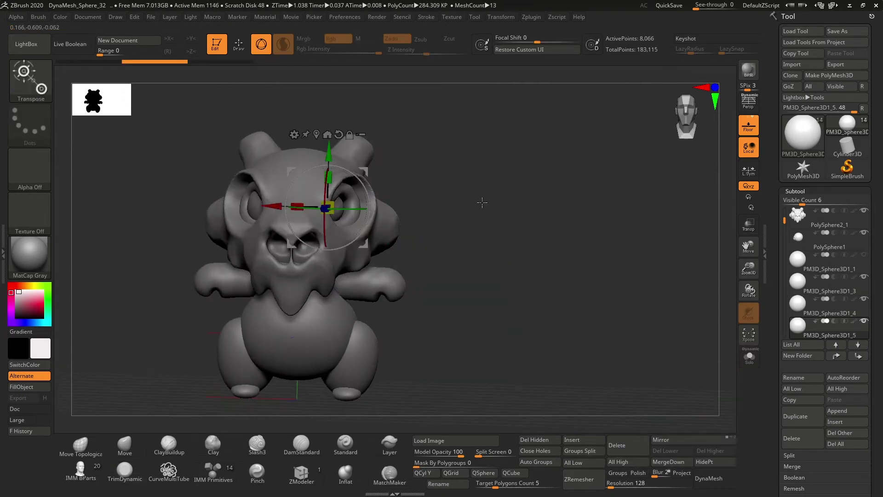
{"action": "key", "text": "ctrl+z"}
{"action": "key", "text": "ctrl+z"}
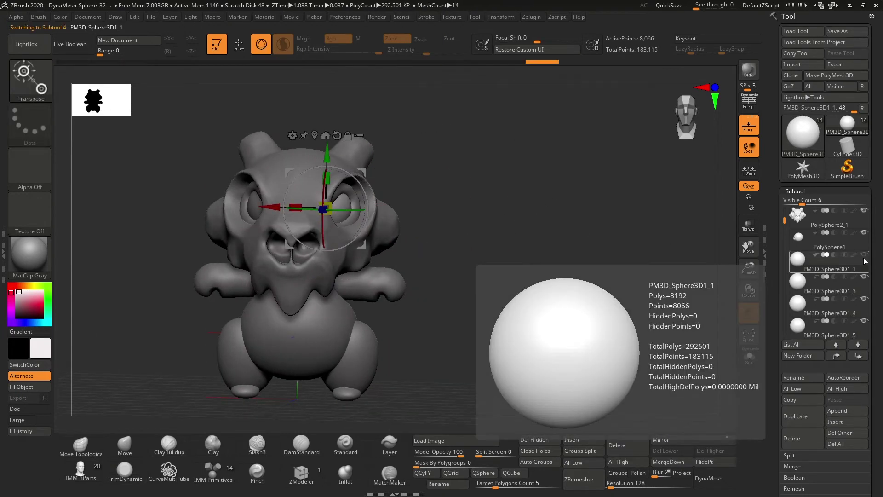
Delete the extra PM3D_Sphere3D1_4 copy and toggle subtool visibility off and back on
{"action": "left_click", "coordinate": [800, 281]}
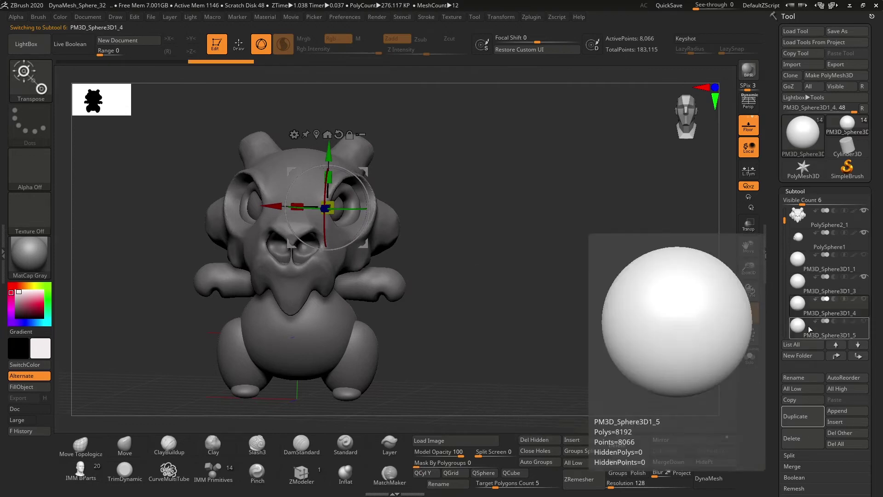
{"action": "left_click", "coordinate": [810, 329]}
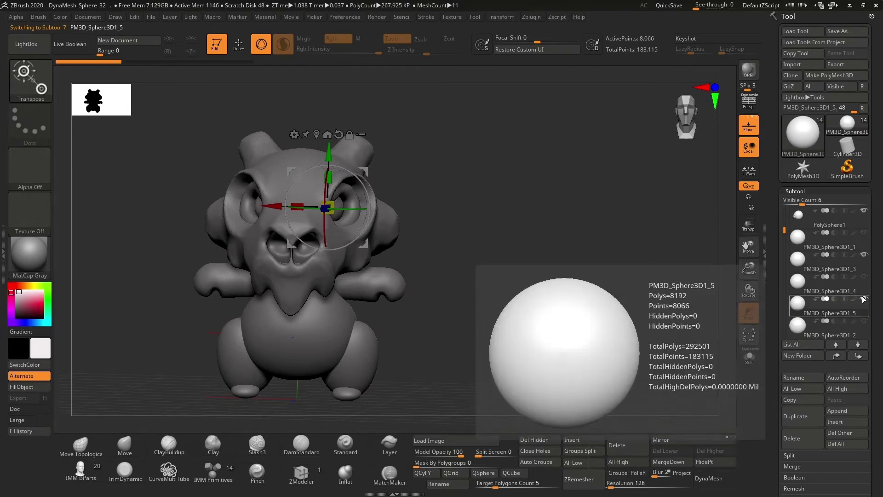
{"action": "left_click", "coordinate": [792, 438]}
{"action": "left_click", "coordinate": [828, 455]}
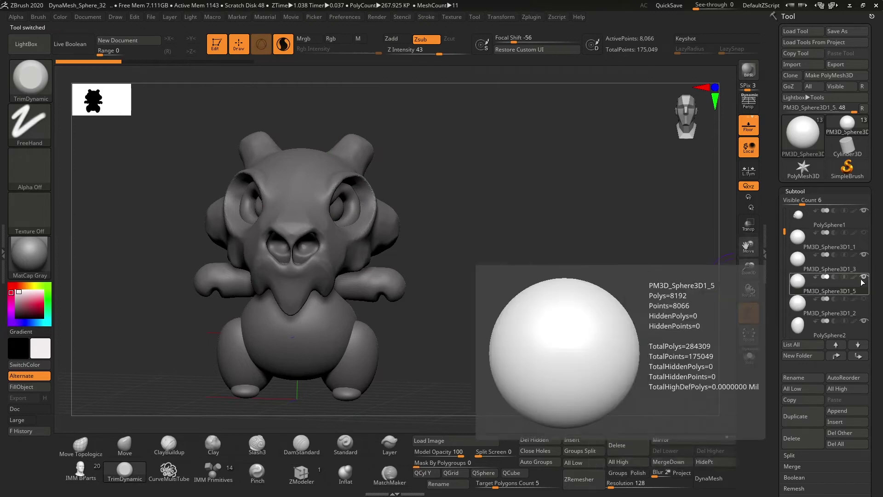
{"action": "left_click", "coordinate": [864, 254]}
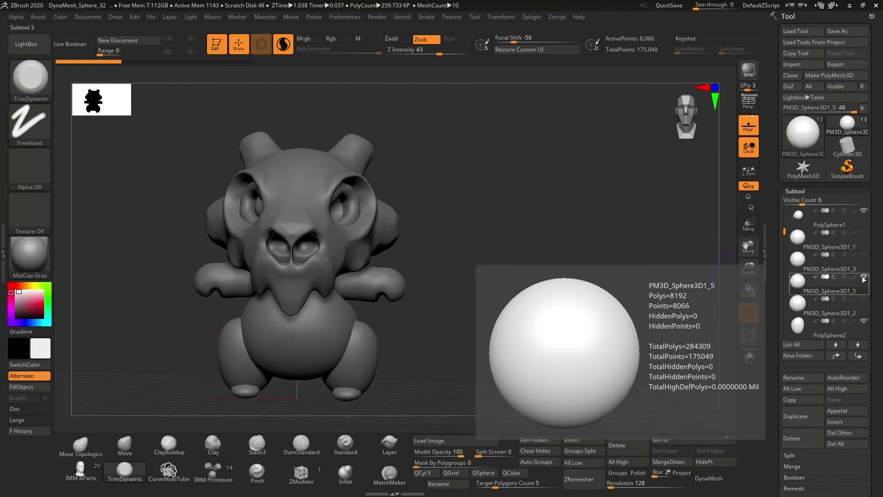
{"action": "left_click", "coordinate": [828, 327]}
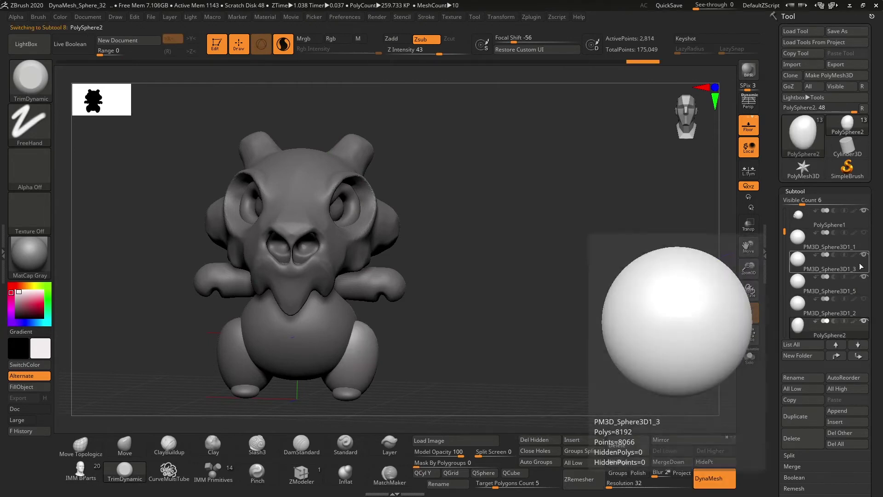
{"action": "left_click", "coordinate": [864, 255]}
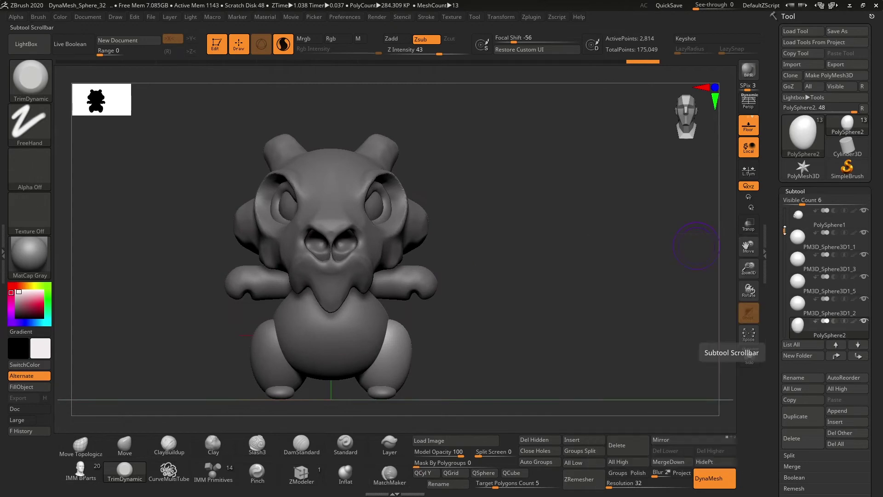
Pick DamStandard on PolySphere2_1 with LazyRadius 34 and inspect the mask
{"action": "left_click_drag", "start_coordinate": [785, 230], "coordinate": [785, 212]}
{"action": "left_click", "coordinate": [300, 449]}
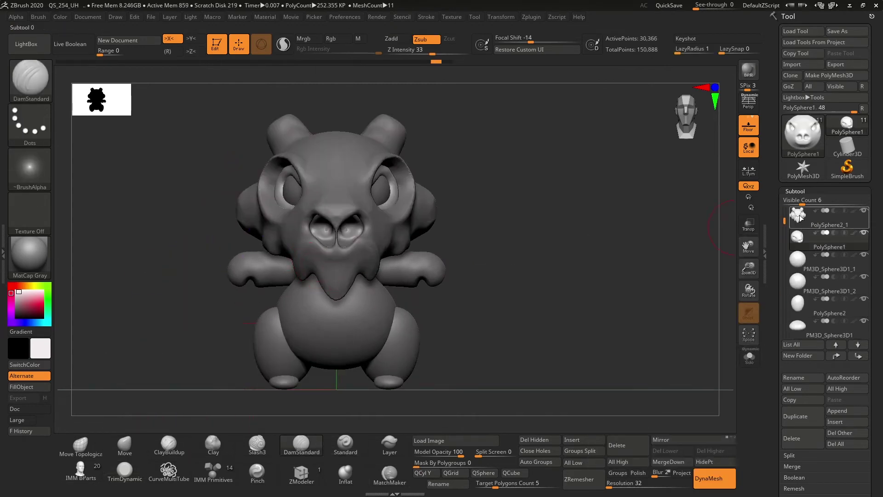
{"action": "left_click", "coordinate": [801, 218]}
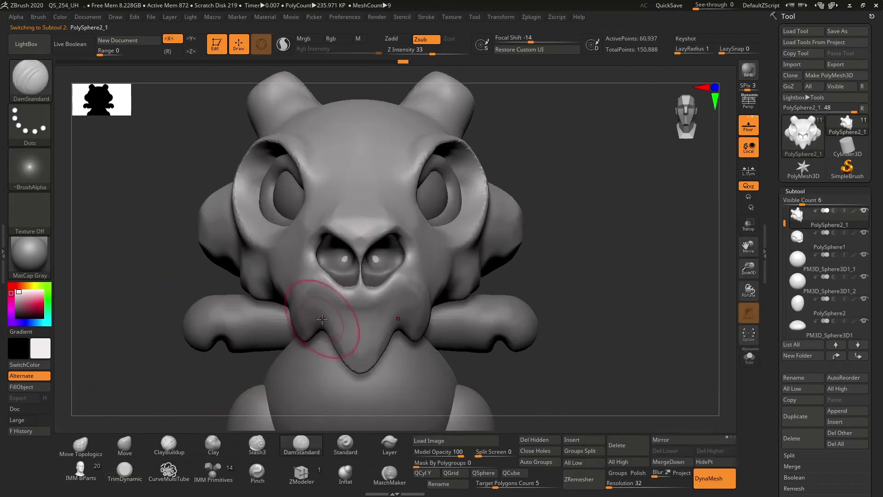
{"action": "left_click_drag", "start_coordinate": [689, 55], "coordinate": [695, 56]}
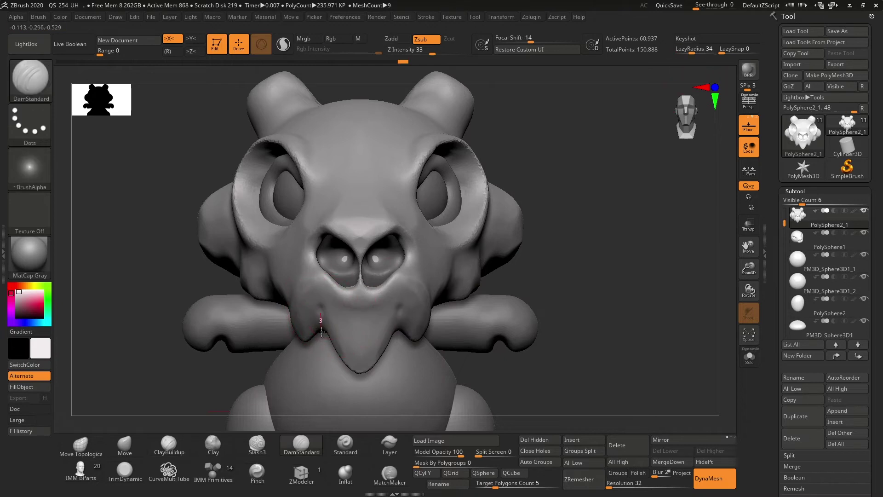
{"action": "mouse_move", "coordinate": [322, 302]}
{"action": "left_mouse_down"}
{"action": "mouse_move", "coordinate": [497, 207]}
{"action": "mouse_move", "coordinate": [489, 256]}
{"action": "left_mouse_up"}
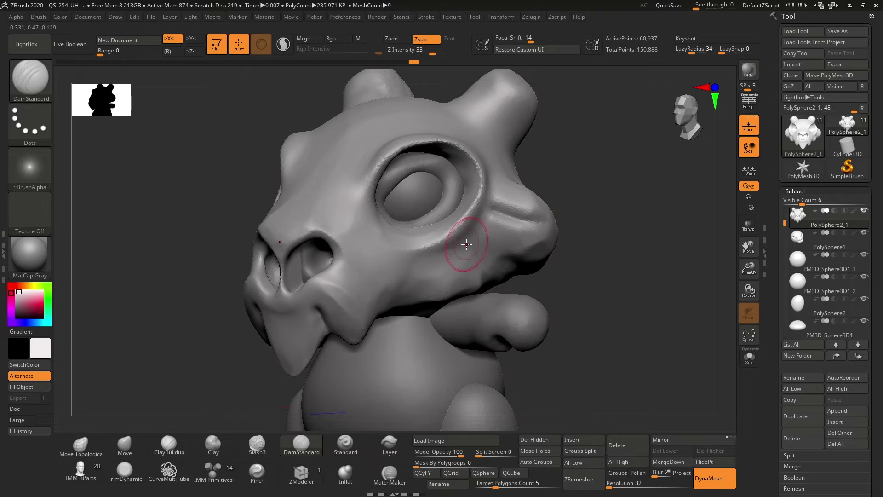
{"action": "left_click_drag", "start_coordinate": [575, 272], "coordinate": [637, 250], "text": "shift"}
Trim the mask surface flat near the neck with TrimDynamic
{"action": "key", "text": "b"}
{"action": "key", "text": "t"}
{"action": "key", "text": "d"}
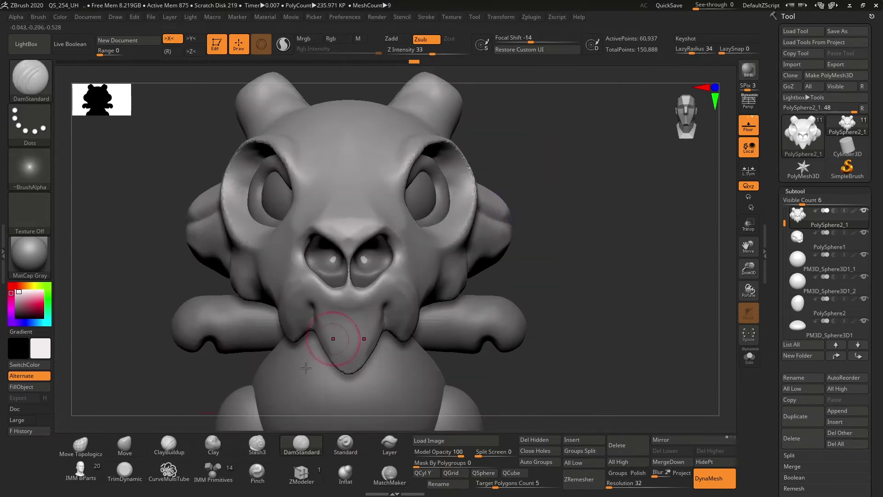
{"action": "right_click_drag", "start_coordinate": [343, 193], "coordinate": [483, 129]}
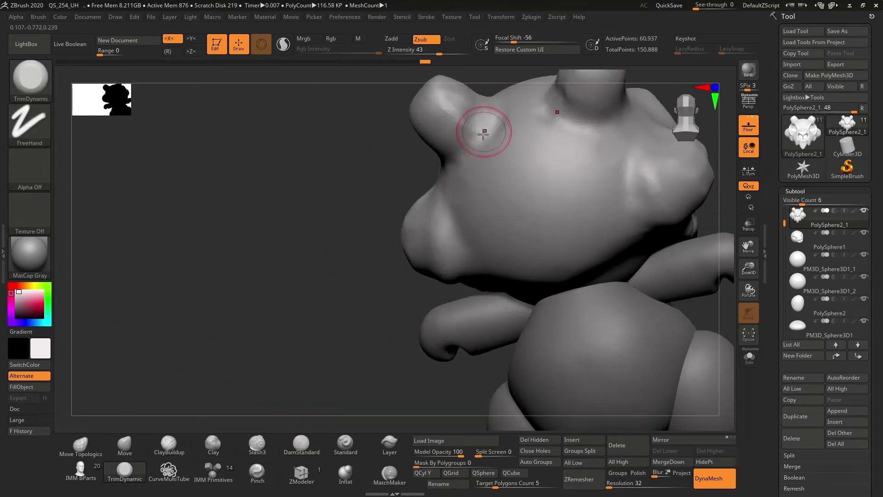
{"action": "left_click_drag", "start_coordinate": [591, 92], "coordinate": [507, 186]}
{"action": "mouse_move", "coordinate": [633, 211]}
{"action": "right_mouse_down"}
{"action": "mouse_move", "coordinate": [361, 284]}
{"action": "mouse_move", "coordinate": [404, 118]}
{"action": "right_mouse_up"}
Adjust brush size and orbit between front and right-side views of the head
{"action": "mouse_move", "coordinate": [266, 321]}
{"action": "right_mouse_down"}
{"action": "mouse_move", "coordinate": [425, 266]}
{"action": "mouse_move", "coordinate": [370, 261]}
{"action": "right_mouse_up"}
{"action": "key", "text": "s"}
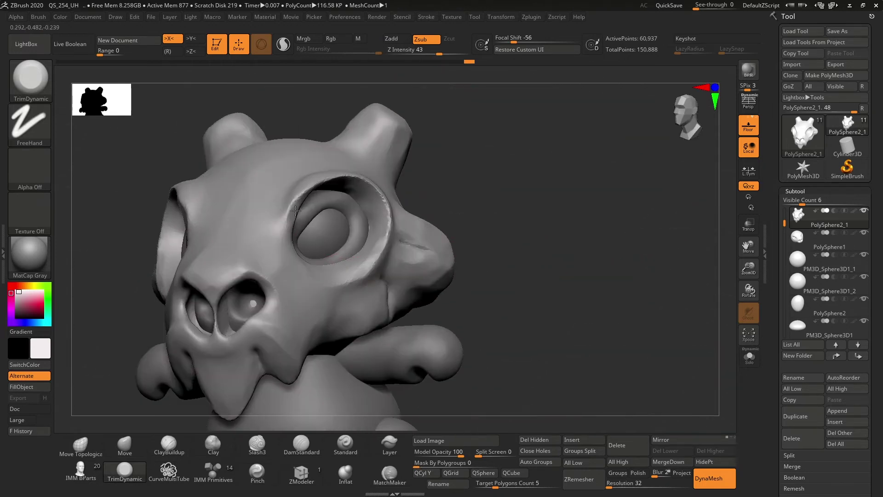
{"action": "right_click_drag", "start_coordinate": [295, 211], "coordinate": [559, 288]}
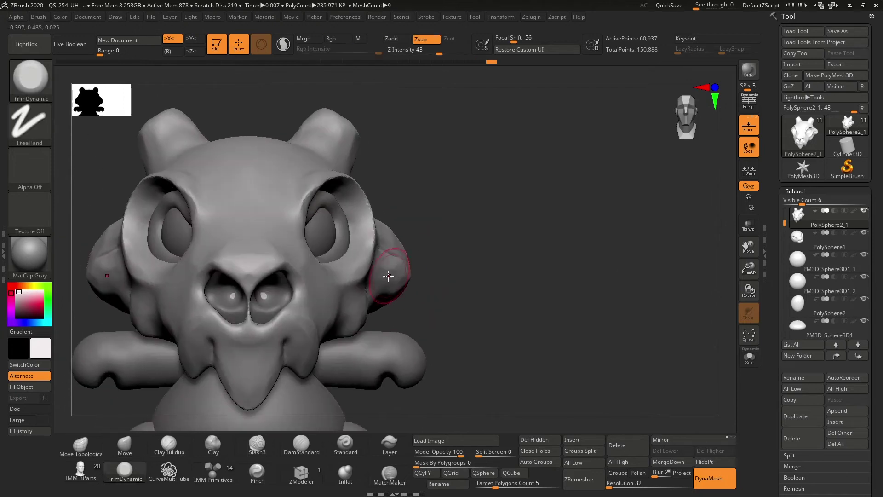
{"action": "right_click_drag", "start_coordinate": [478, 285], "coordinate": [300, 278]}
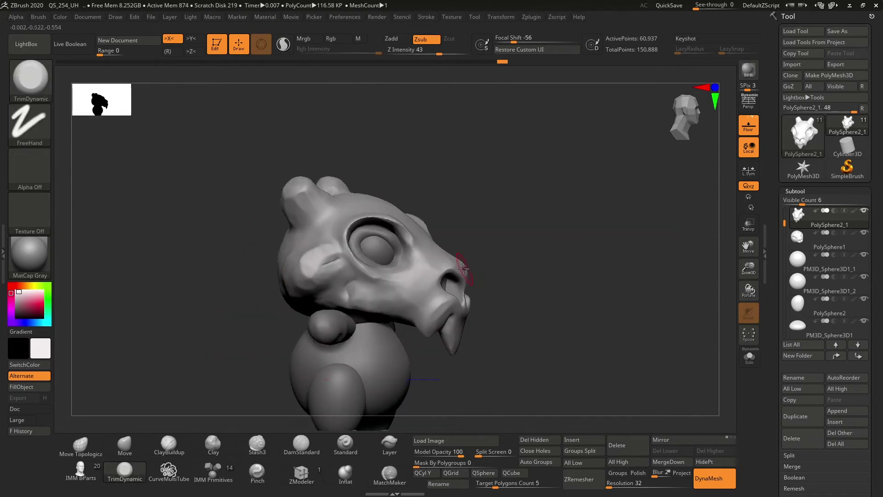
{"action": "mouse_move", "coordinate": [463, 269]}
{"action": "right_mouse_down"}
{"action": "mouse_move", "coordinate": [512, 276]}
{"action": "mouse_move", "coordinate": [567, 262]}
{"action": "mouse_move", "coordinate": [572, 272]}
{"action": "mouse_move", "coordinate": [502, 243]}
{"action": "right_mouse_up"}
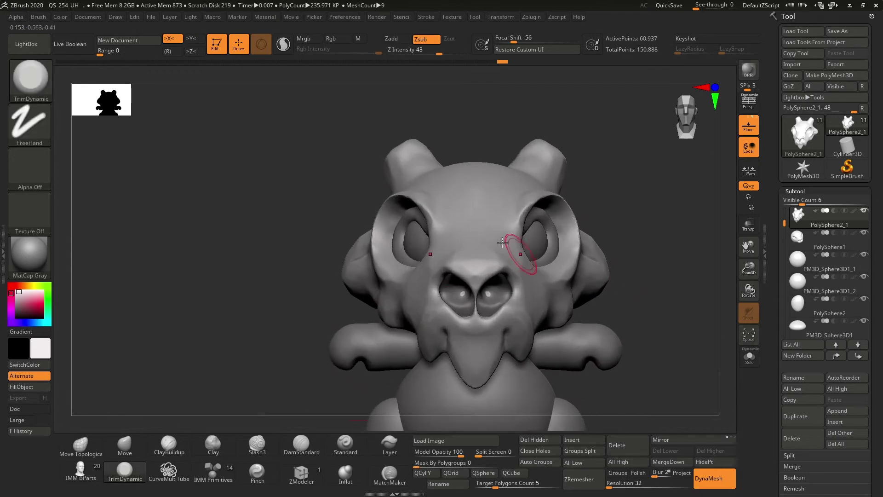
Try clay on the nose, undo it, and pick the Inflate brush
{"action": "key", "text": "b"}
{"action": "key", "text": "c"}
{"action": "key", "text": "b"}
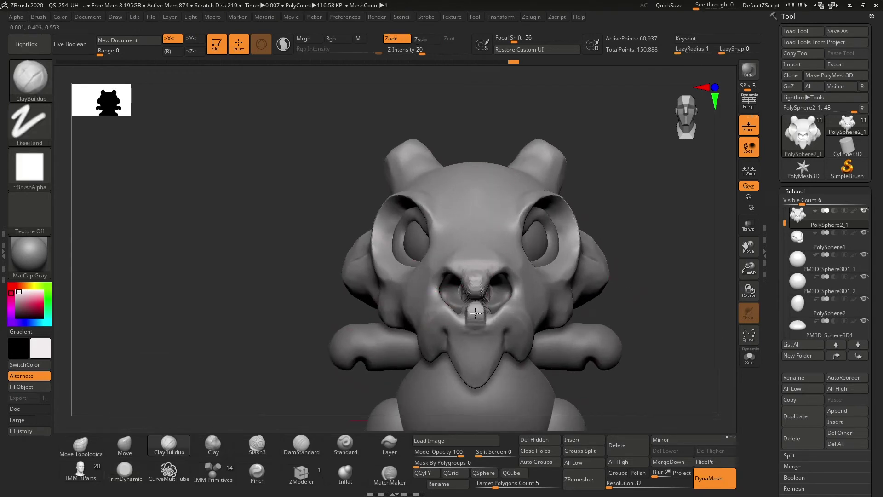
{"action": "key", "text": "ctrl+z"}
{"action": "mouse_move", "coordinate": [730, 276]}
{"action": "right_mouse_down"}
{"action": "mouse_move", "coordinate": [665, 310]}
{"action": "mouse_move", "coordinate": [470, 300]}
{"action": "right_mouse_up"}
{"action": "key", "text": "b"}
{"action": "key", "text": "i"}
{"action": "key", "text": "n"}
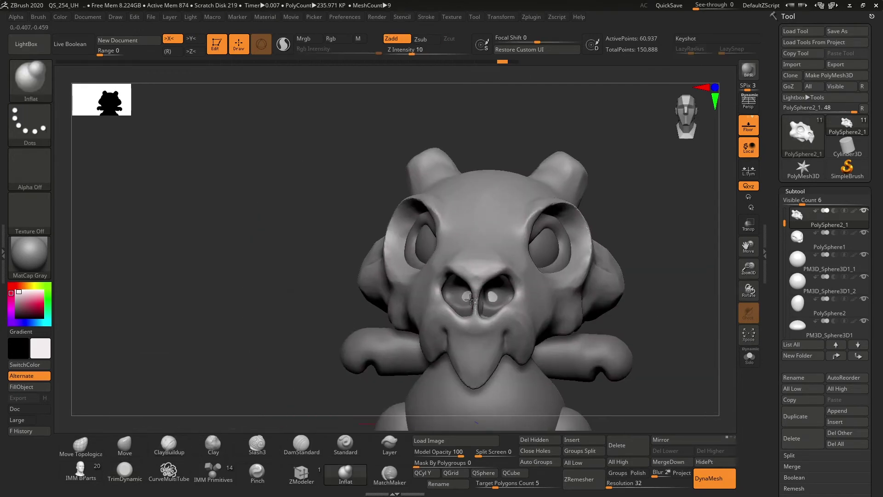
Push the muzzle and nostril shape into place with the Move brush from front view
{"action": "left_click", "coordinate": [129, 446]}
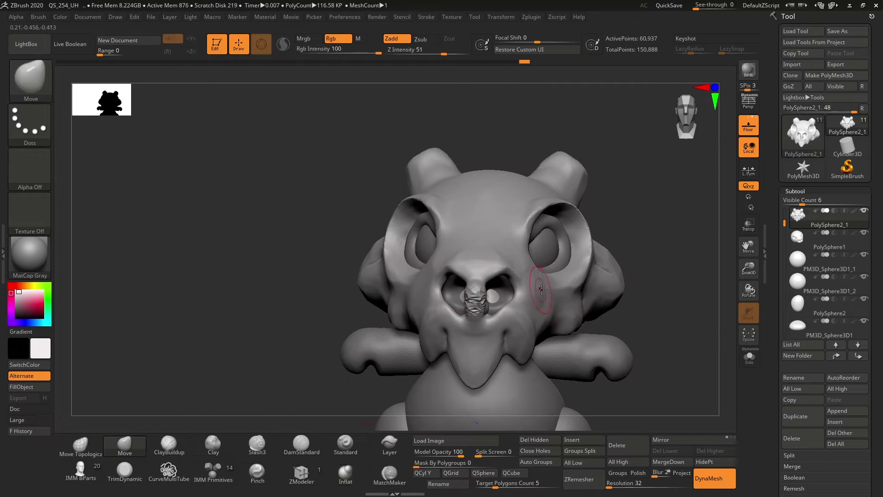
{"action": "right_click_drag", "start_coordinate": [733, 118], "coordinate": [717, 138], "text": "shift"}
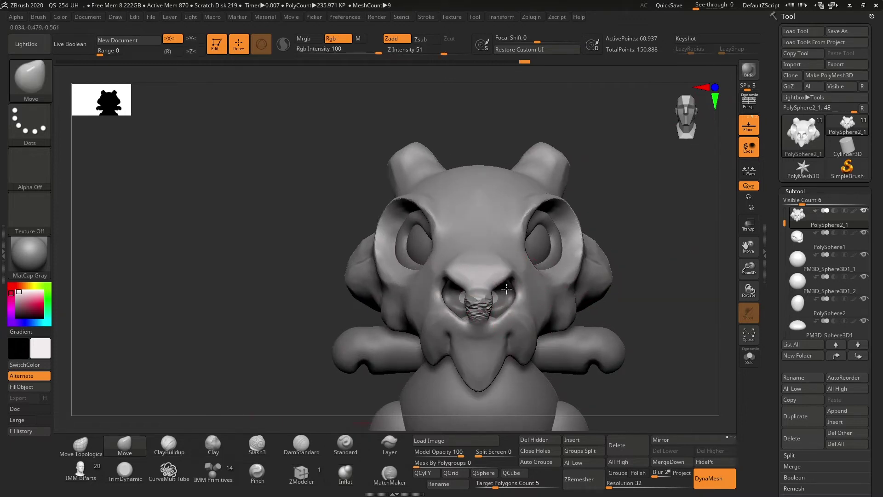
{"action": "left_click_drag", "start_coordinate": [500, 321], "coordinate": [509, 276]}
{"action": "left_click_drag", "start_coordinate": [500, 318], "coordinate": [495, 331]}
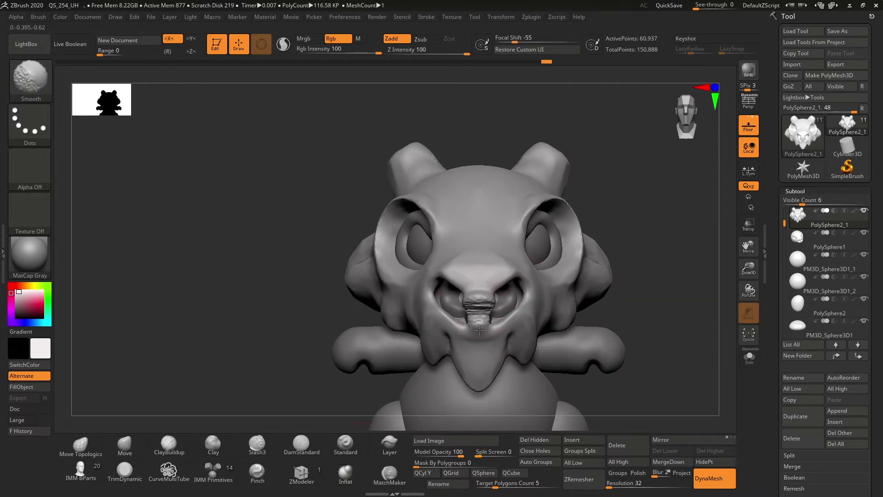
Build up clay on the nose using ClayBuildup with Sculptris Pro enabled
{"action": "left_click", "coordinate": [169, 444]}
{"action": "left_click", "coordinate": [284, 42]}
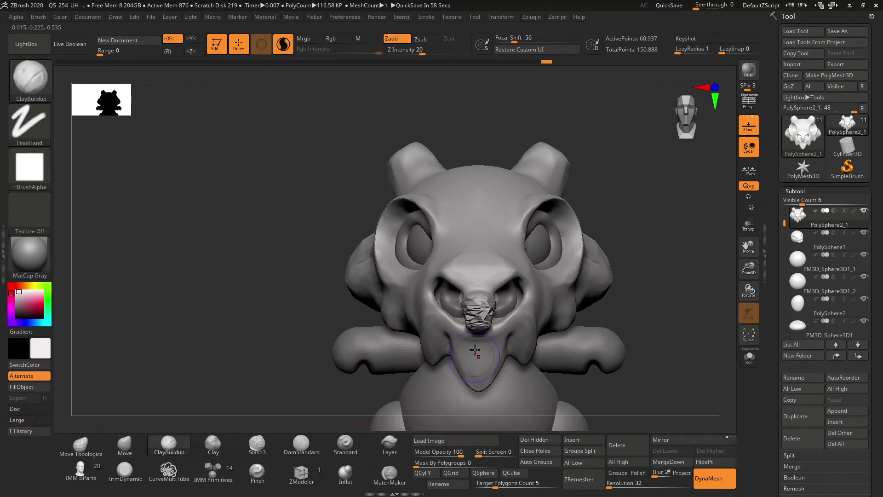
{"action": "left_click_drag", "start_coordinate": [529, 295], "coordinate": [628, 290]}
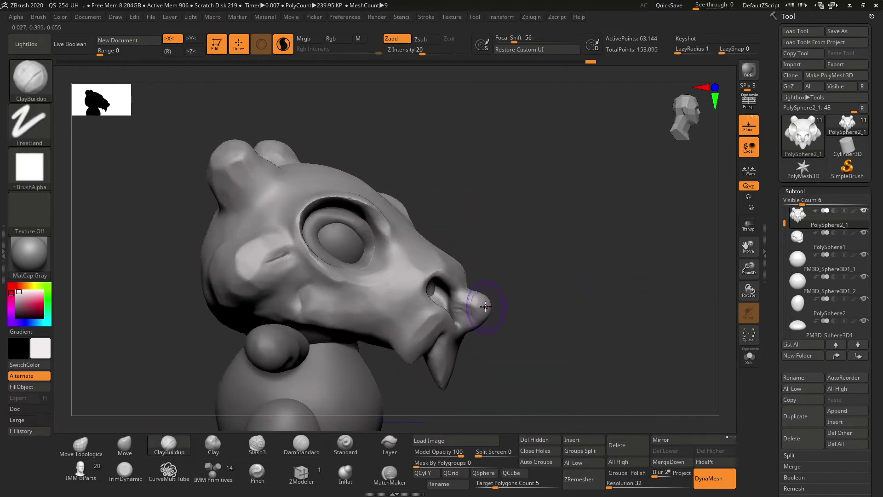
{"action": "mouse_move", "coordinate": [485, 313]}
{"action": "left_mouse_down", "text": "shift"}
{"action": "mouse_move", "coordinate": [486, 275]}
{"action": "mouse_move", "coordinate": [499, 279]}
{"action": "mouse_move", "coordinate": [305, 291]}
{"action": "mouse_move", "coordinate": [276, 285]}
{"action": "left_mouse_up", "text": "shift"}
Trim and smooth the side of the snout with TrimDynamic
{"action": "key", "text": "b"}
{"action": "key", "text": "m"}
{"action": "key", "text": "v"}
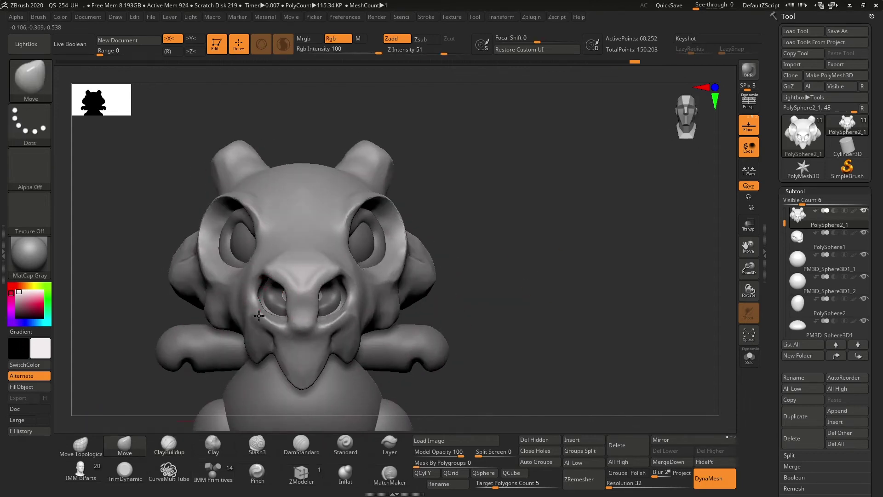
{"action": "right_click_drag", "start_coordinate": [249, 298], "coordinate": [538, 268]}
{"action": "key", "text": "b"}
{"action": "key", "text": "t"}
{"action": "key", "text": "d"}
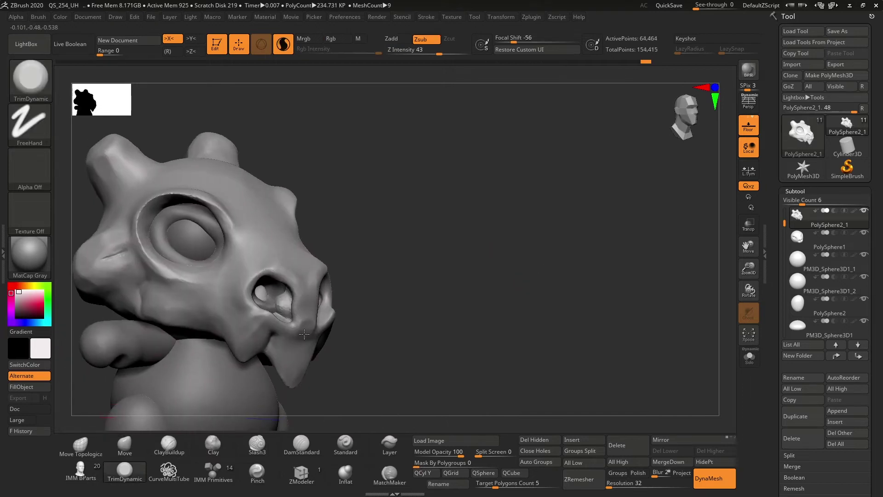
{"action": "mouse_move", "coordinate": [304, 334]}
{"action": "right_mouse_down"}
{"action": "mouse_move", "coordinate": [318, 304]}
{"action": "mouse_move", "coordinate": [641, 266]}
{"action": "mouse_move", "coordinate": [326, 304]}
{"action": "right_mouse_up"}
Select PolySphere1, switch to the ClayBuildup brush, and frame the whole creature front-on
{"action": "left_click", "coordinate": [326, 304], "text": "alt"}
{"action": "key", "text": "w"}
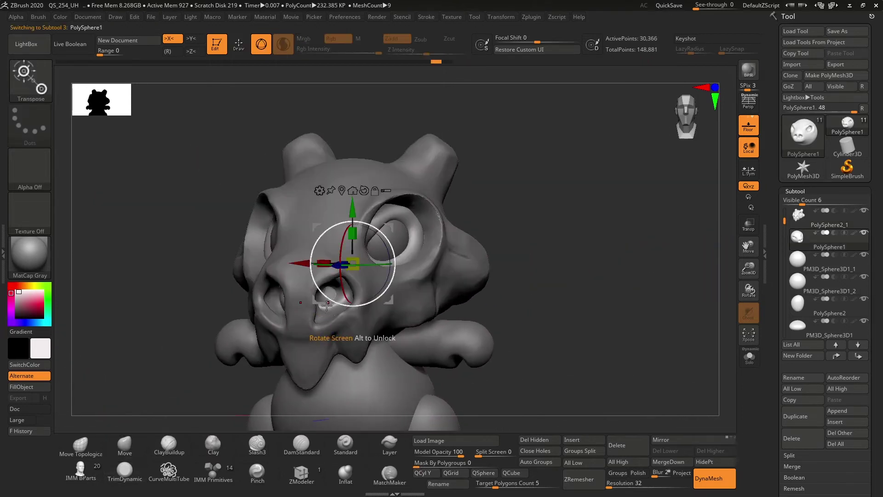
{"action": "key", "text": "q"}
{"action": "left_click", "coordinate": [168, 440]}
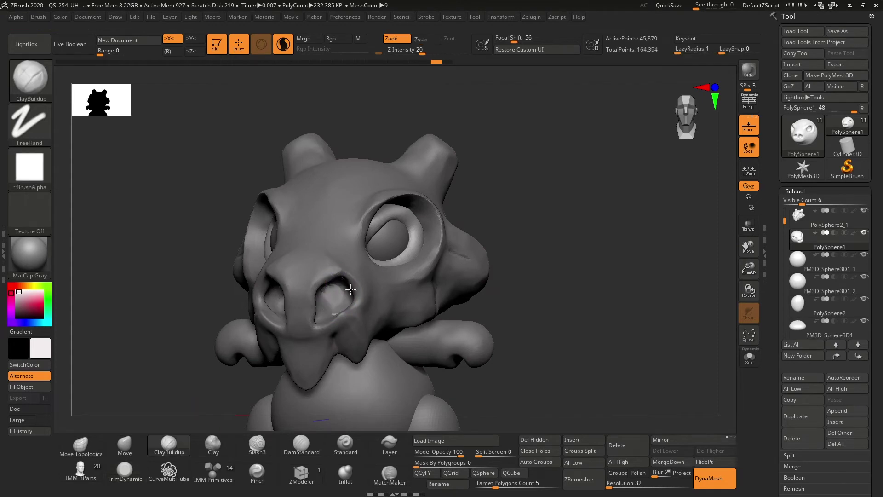
{"action": "right_click_drag", "start_coordinate": [350, 289], "coordinate": [565, 254]}
{"action": "right_click_drag", "start_coordinate": [505, 276], "coordinate": [505, 312], "text": "ctrl"}
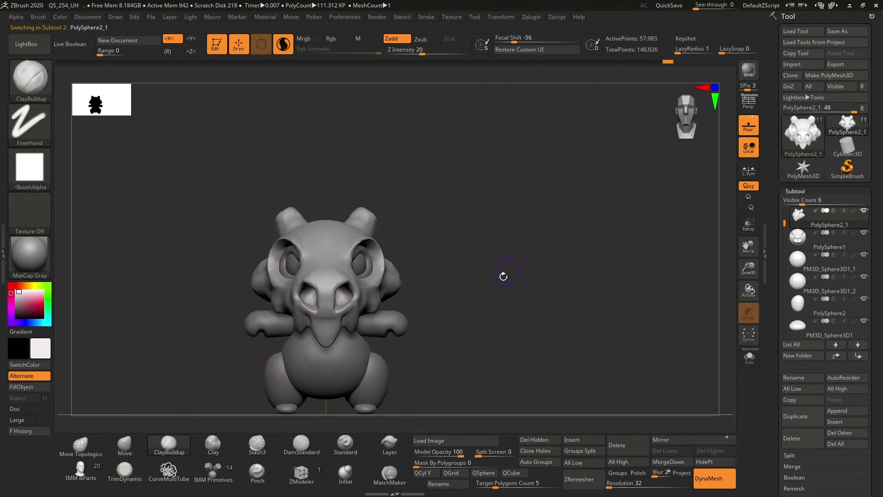
Duplicate PM3D_Sphere3D1_1 and merge the copy down into the sphere below
{"action": "left_click", "coordinate": [799, 239]}
{"action": "left_click", "coordinate": [799, 262]}
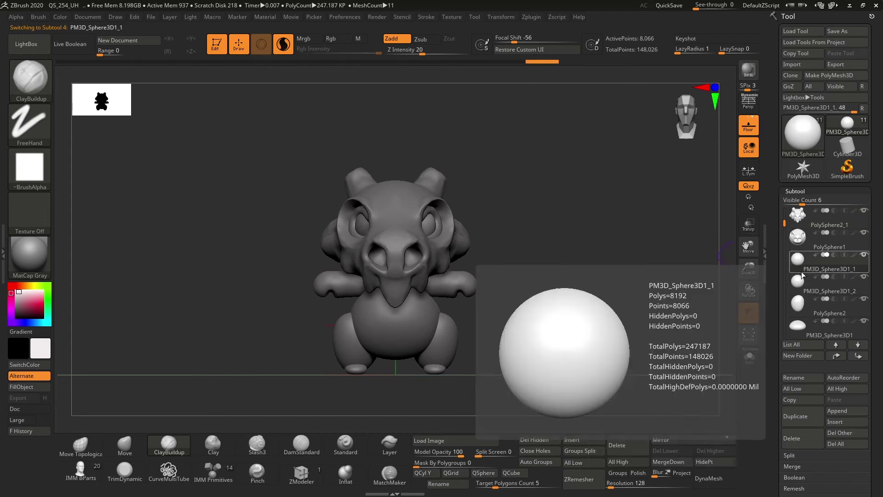
{"action": "left_click", "coordinate": [802, 416]}
{"action": "key", "text": "w"}
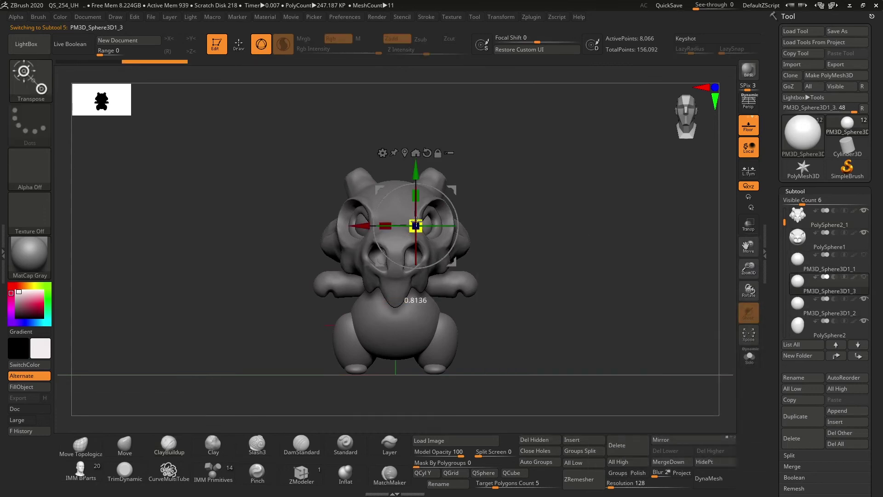
{"action": "key", "text": "q"}
{"action": "left_click", "coordinate": [802, 416]}
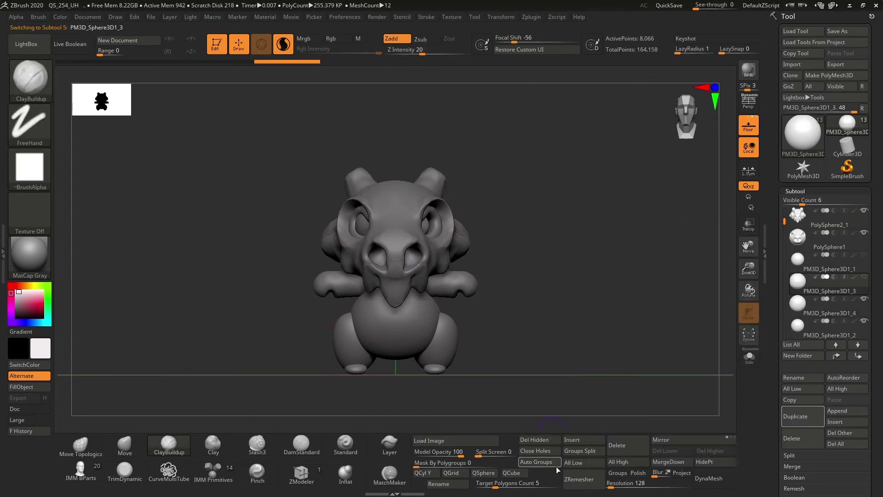
{"action": "left_click", "coordinate": [669, 462]}
{"action": "left_click", "coordinate": [642, 483]}
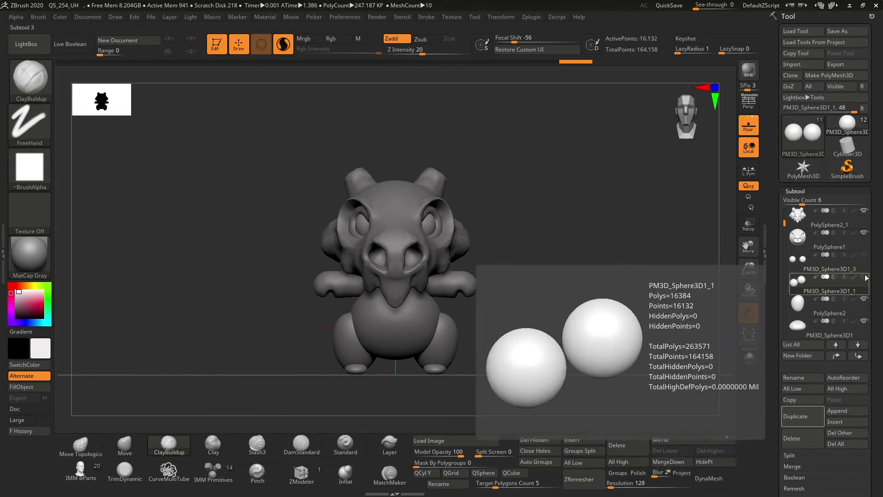
Reorder the sphere subtools and merge down the remaining sphere pairs
{"action": "left_click_drag", "start_coordinate": [864, 275], "coordinate": [795, 269]}
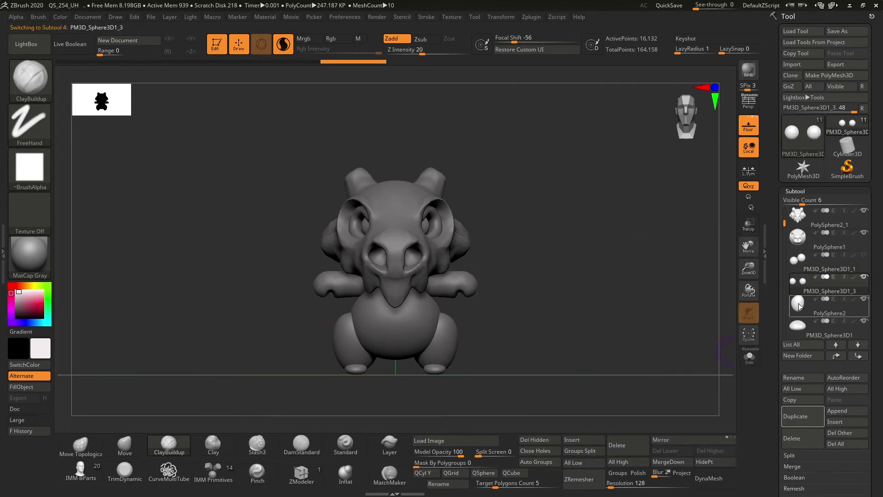
{"action": "left_click", "coordinate": [810, 327]}
{"action": "left_click", "coordinate": [668, 462]}
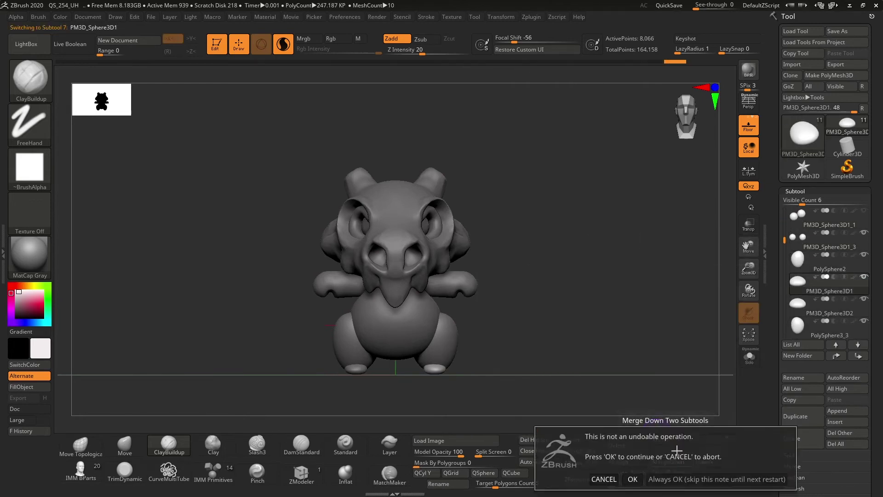
{"action": "left_click", "coordinate": [633, 479]}
{"action": "left_click", "coordinate": [810, 264]}
{"action": "left_click", "coordinate": [669, 462]}
{"action": "left_click", "coordinate": [633, 479]}
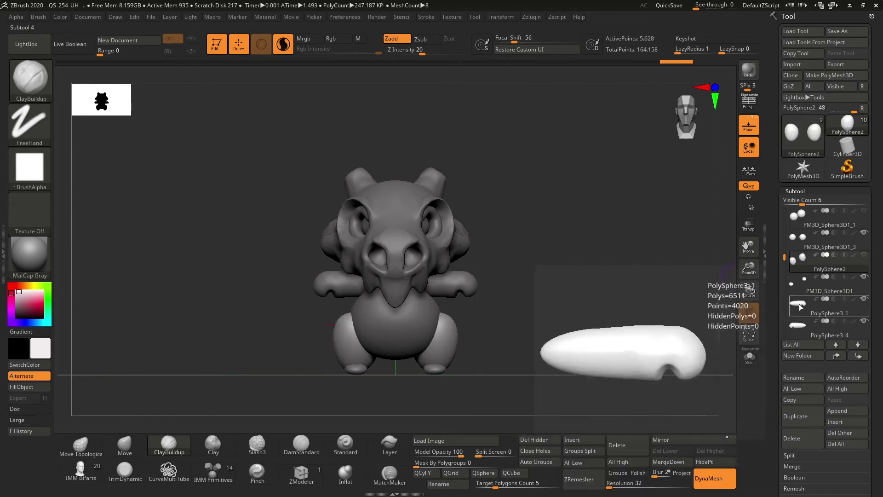
{"action": "left_click", "coordinate": [810, 329]}
Orbit to a side angle and insert a new sphere subtool
{"action": "mouse_move", "coordinate": [598, 239]}
{"action": "left_mouse_down"}
{"action": "mouse_move", "coordinate": [461, 254]}
{"action": "mouse_move", "coordinate": [596, 299]}
{"action": "mouse_move", "coordinate": [552, 310]}
{"action": "left_mouse_up"}
{"action": "key", "text": "w"}
{"action": "key", "text": "q"}
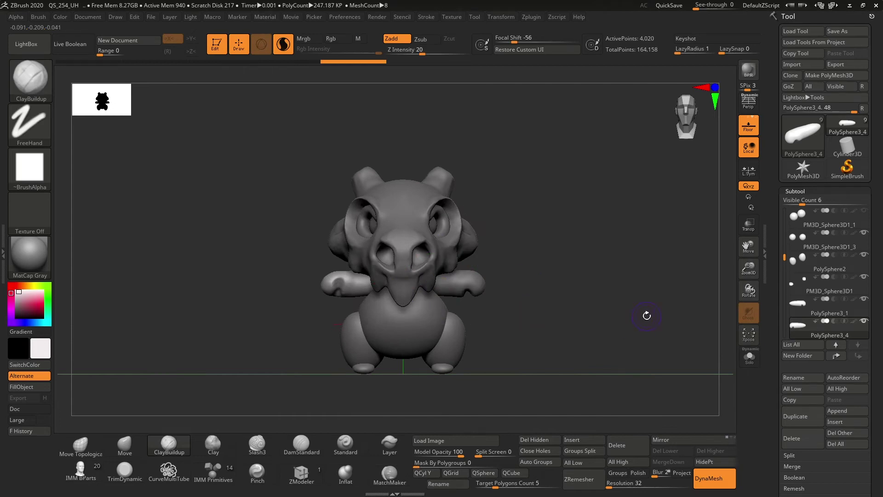
{"action": "left_click", "coordinate": [575, 445]}
Scale and position the new sphere with Transpose to form the creature's belly
{"action": "key", "text": "w"}
{"action": "mouse_move", "coordinate": [400, 335]}
{"action": "left_mouse_down"}
{"action": "mouse_move", "coordinate": [568, 306]}
{"action": "mouse_move", "coordinate": [426, 324]}
{"action": "left_mouse_up"}
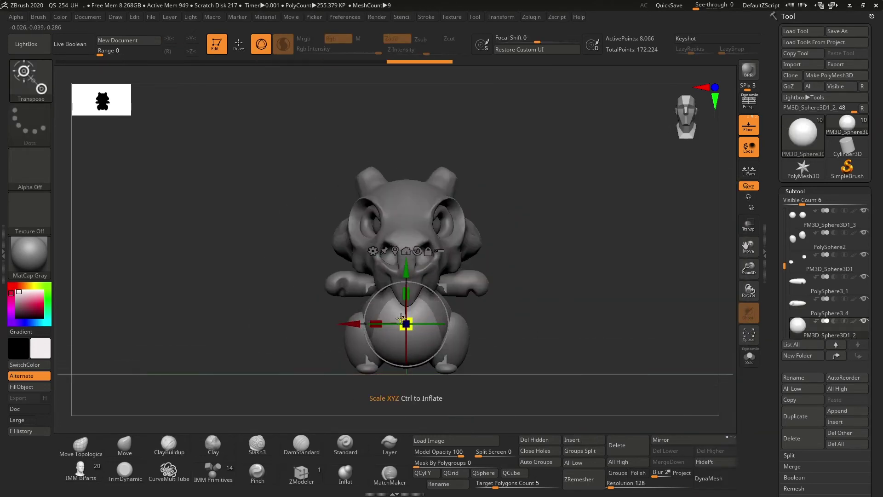
{"action": "left_click_drag", "start_coordinate": [529, 318], "coordinate": [460, 318], "text": "shift"}
{"action": "left_click_drag", "start_coordinate": [406, 276], "coordinate": [405, 274]}
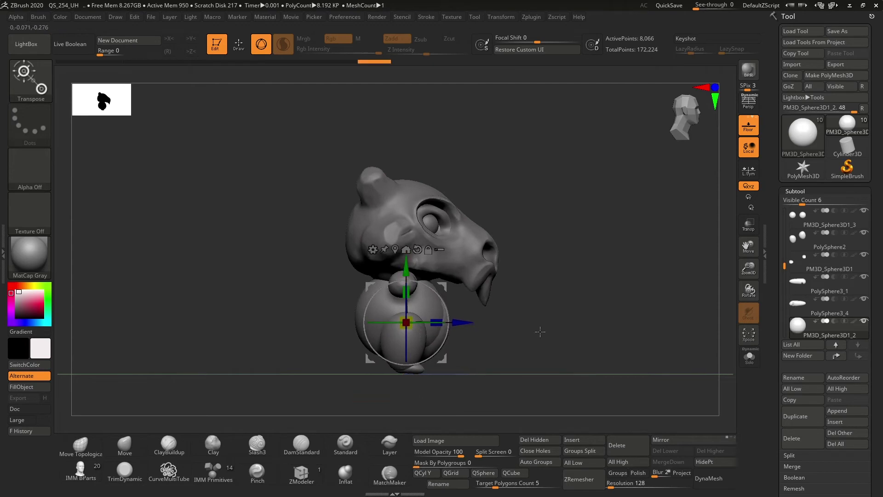
{"action": "left_click_drag", "start_coordinate": [542, 330], "coordinate": [376, 322], "text": "shift"}
{"action": "left_click_drag", "start_coordinate": [543, 322], "coordinate": [486, 312], "text": "shift"}
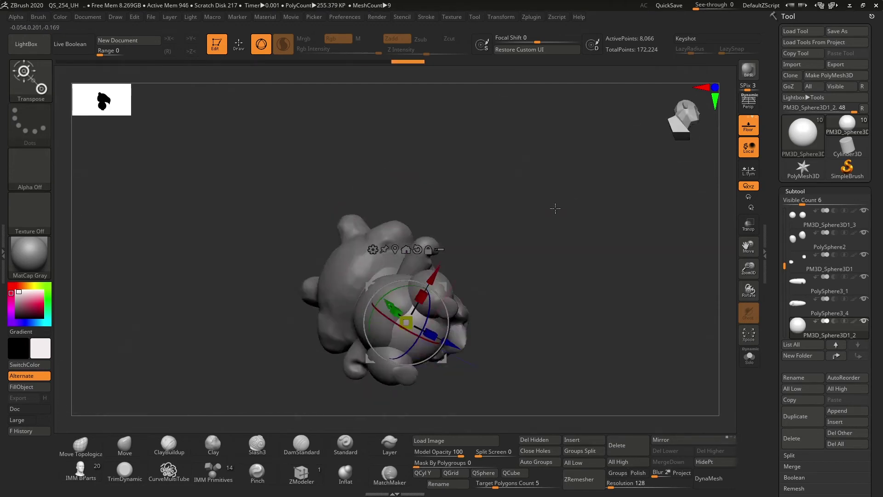
{"action": "key", "text": "q"}
{"action": "left_click", "coordinate": [138, 449]}
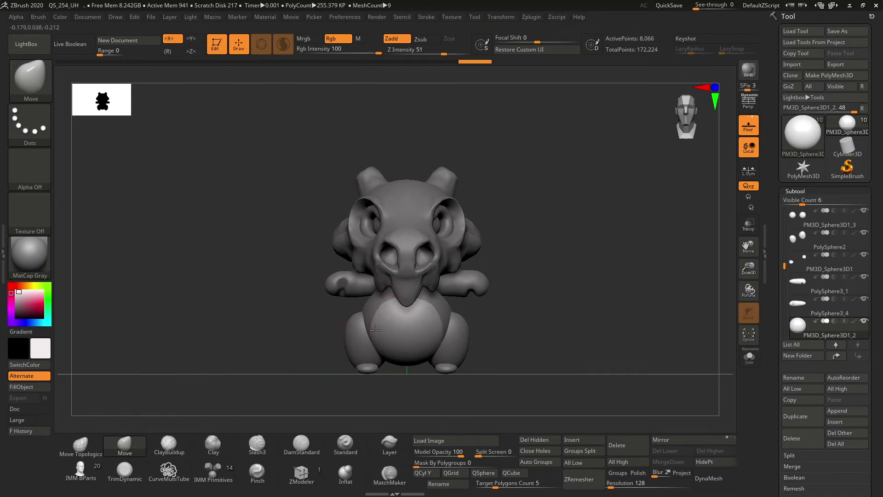
{"action": "right_click_drag", "start_coordinate": [384, 303], "coordinate": [443, 326]}
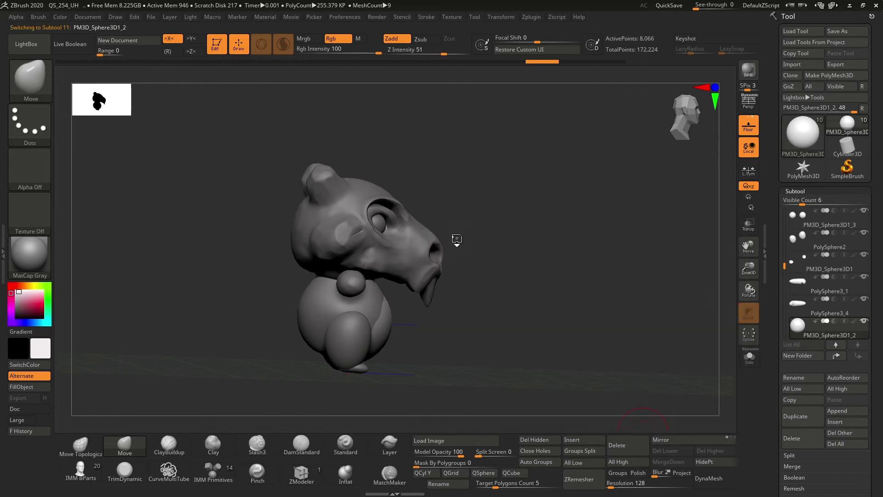
Duplicate the sphere, move it behind the creature, and stretch it into a long tail
{"action": "key", "text": "w"}
{"action": "key", "text": "ctrl+shift+d"}
{"action": "mouse_move", "coordinate": [376, 320]}
{"action": "left_mouse_down"}
{"action": "mouse_move", "coordinate": [244, 318]}
{"action": "mouse_move", "coordinate": [276, 319]}
{"action": "left_mouse_up"}
{"action": "right_click_drag", "start_coordinate": [322, 230], "coordinate": [377, 235]}
{"action": "left_click", "coordinate": [266, 305]}
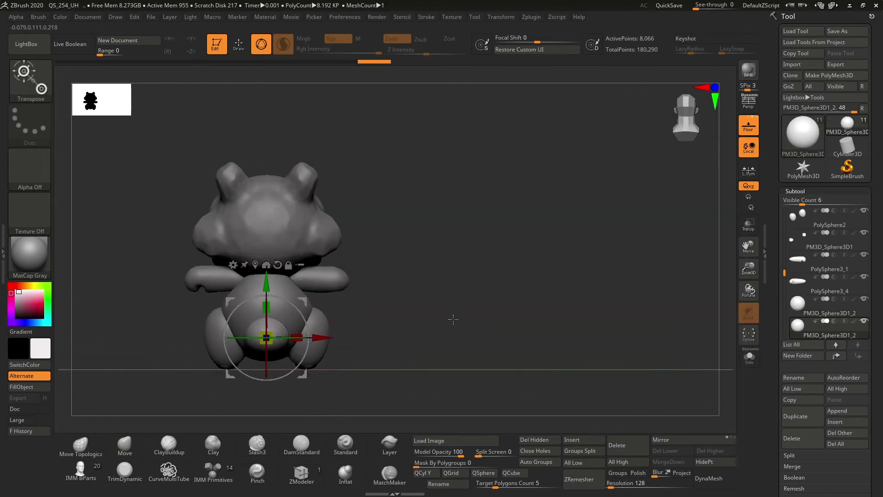
{"action": "mouse_move", "coordinate": [454, 319]}
{"action": "right_mouse_down"}
{"action": "mouse_move", "coordinate": [469, 306]}
{"action": "mouse_move", "coordinate": [270, 367]}
{"action": "mouse_move", "coordinate": [355, 355]}
{"action": "mouse_move", "coordinate": [266, 357]}
{"action": "right_mouse_up"}
{"action": "key", "text": "q"}
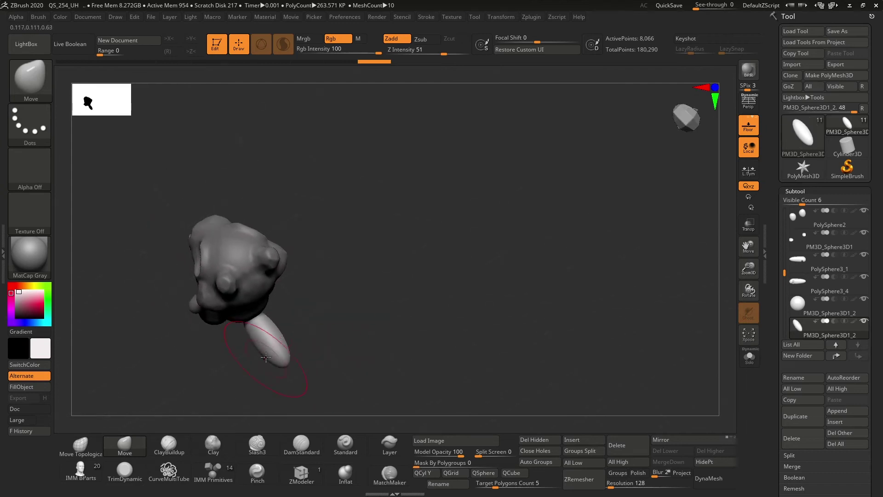
{"action": "mouse_move", "coordinate": [266, 357]}
{"action": "left_mouse_down"}
{"action": "mouse_move", "coordinate": [230, 401]}
{"action": "mouse_move", "coordinate": [210, 395]}
{"action": "left_mouse_up"}
{"action": "mouse_move", "coordinate": [272, 350]}
{"action": "right_mouse_down"}
{"action": "mouse_move", "coordinate": [276, 364]}
{"action": "mouse_move", "coordinate": [273, 329]}
{"action": "mouse_move", "coordinate": [339, 331]}
{"action": "mouse_move", "coordinate": [241, 401]}
{"action": "right_mouse_up"}
{"action": "key", "text": "ctrl+z"}
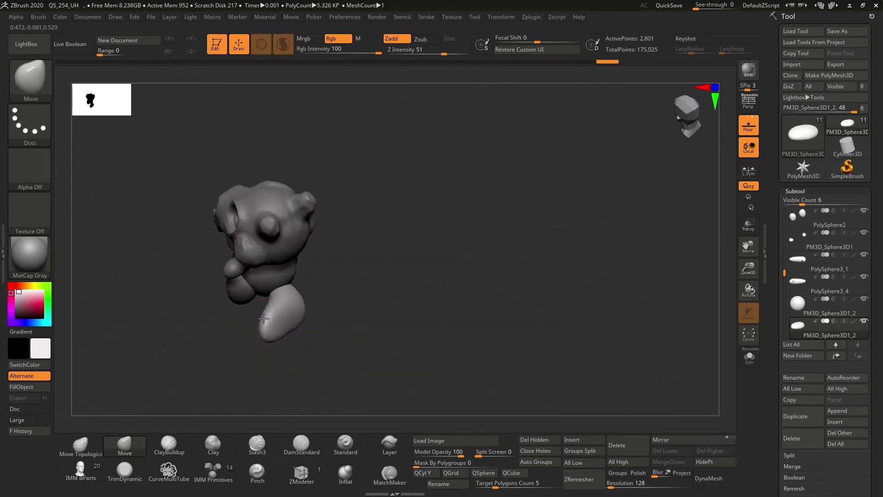
{"action": "right_click_drag", "start_coordinate": [302, 285], "coordinate": [357, 229], "text": "shift"}
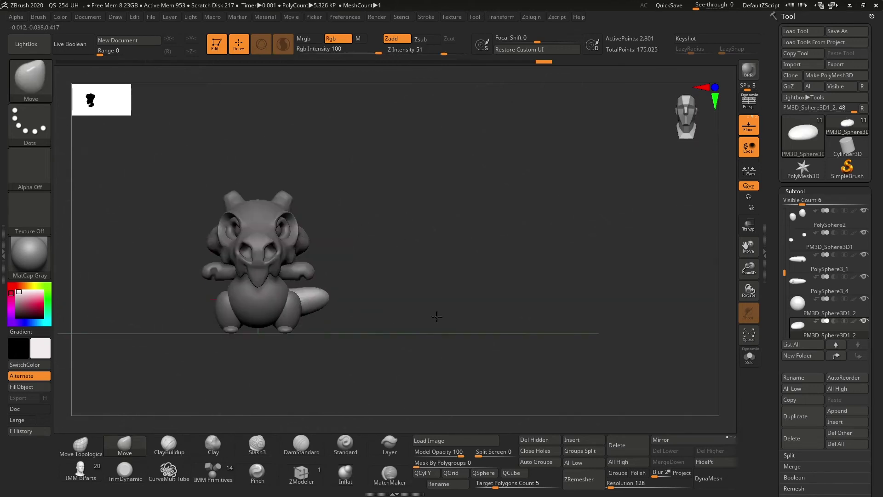
Delete the leftover PolySphere2 subtool and merge the tail parts together
{"action": "left_click", "coordinate": [798, 304]}
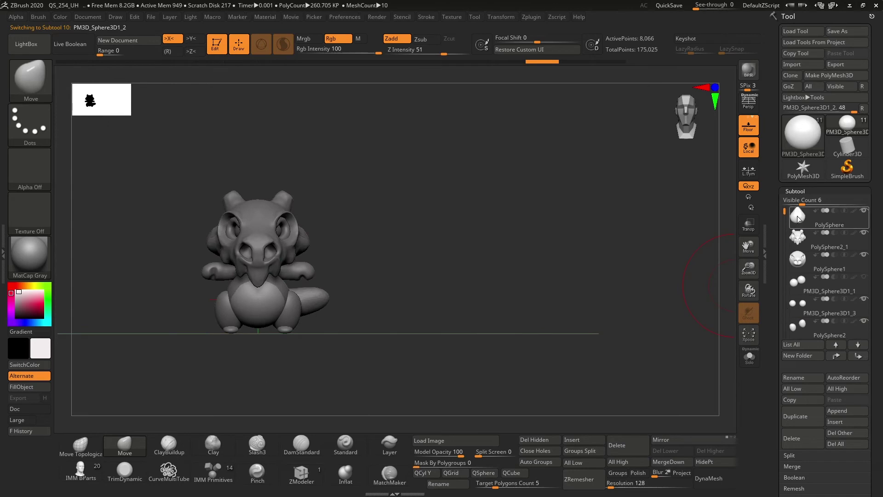
{"action": "left_click", "coordinate": [795, 257]}
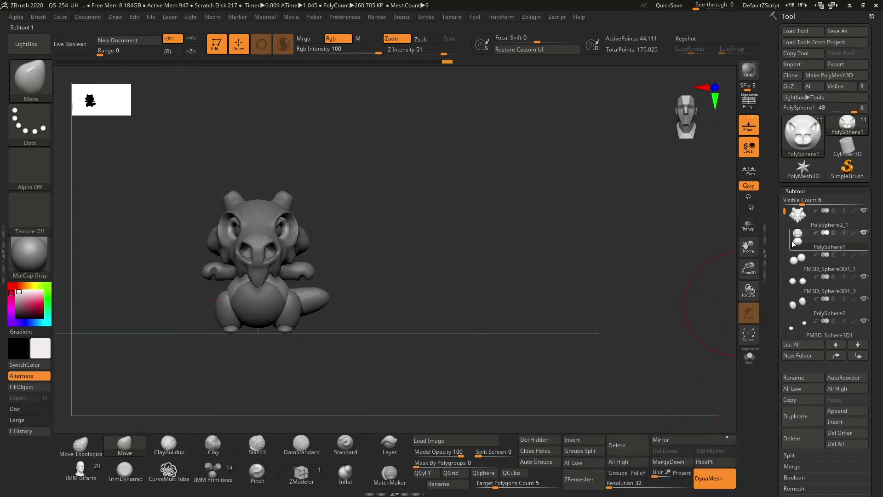
{"action": "key", "text": "Delete"}
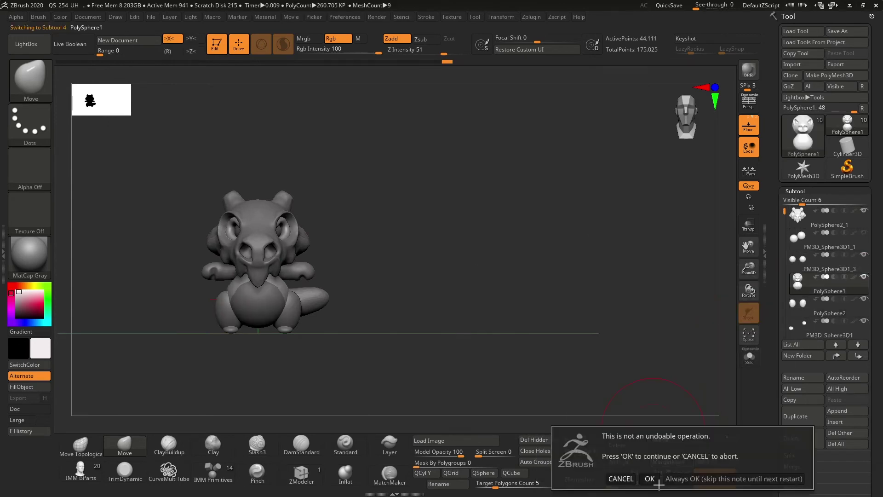
{"action": "key", "text": "Return"}
{"action": "left_click", "coordinate": [683, 462]}
{"action": "key", "text": "Return"}
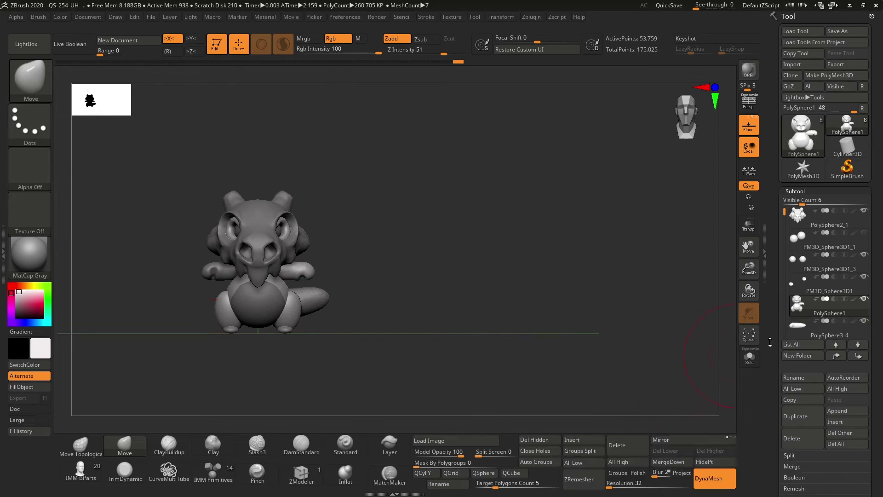
Move PolySphere1 down a slot, merge down the last sphere, and re-frame the creature
{"action": "key", "text": "ctrl+Down"}
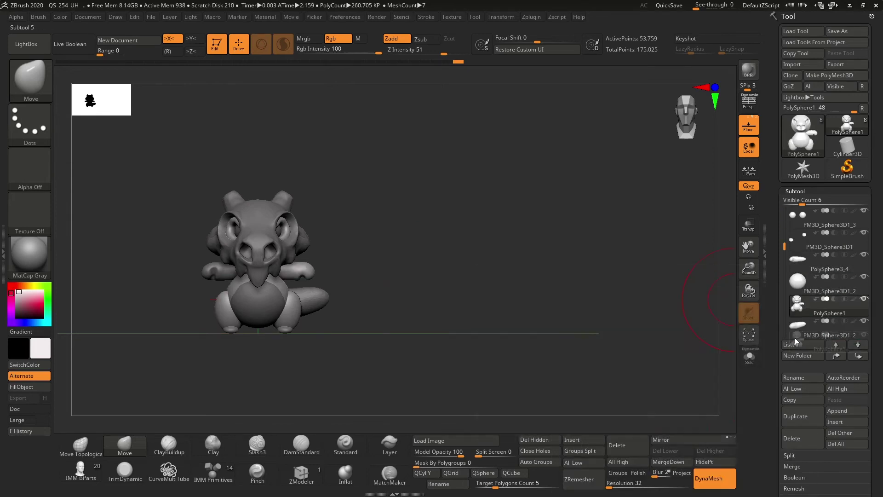
{"action": "left_click", "coordinate": [678, 461]}
{"action": "key", "text": "Return"}
{"action": "key", "text": "f"}
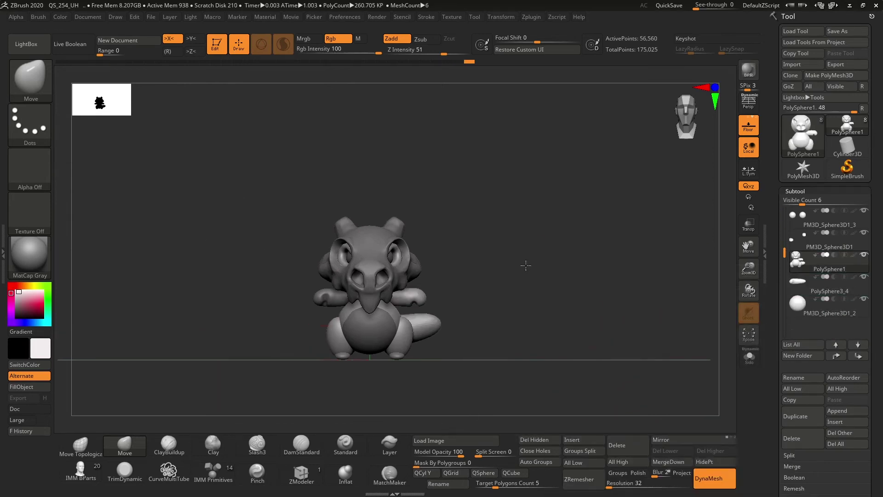
{"action": "mouse_move", "coordinate": [524, 263]}
{"action": "left_mouse_down"}
{"action": "mouse_move", "coordinate": [583, 315]}
{"action": "mouse_move", "coordinate": [489, 321]}
{"action": "mouse_move", "coordinate": [493, 274]}
{"action": "left_mouse_up"}
{"action": "left_click", "coordinate": [168, 443]}
{"action": "key", "text": "s"}
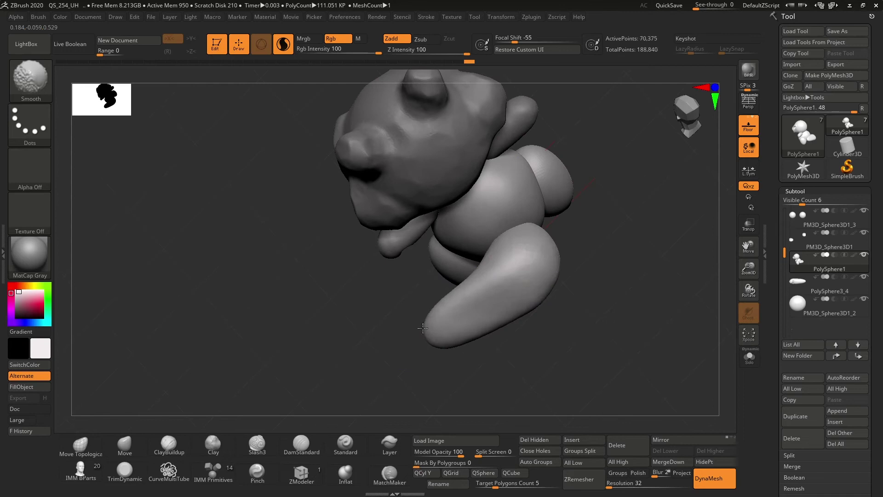
{"action": "left_click_drag", "start_coordinate": [423, 328], "coordinate": [463, 302]}
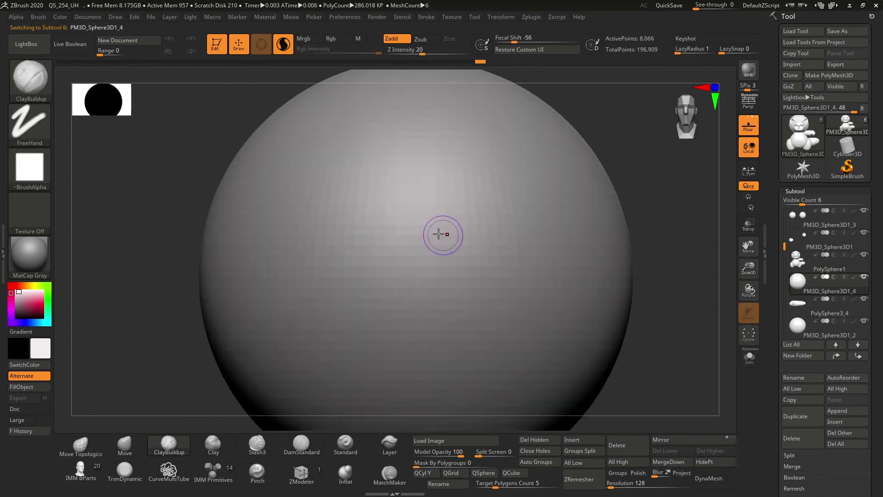
Replace the extra sphere subtool with a Cylinder3D, shrunk and placed left of the creature
{"action": "key", "text": "w"}
{"action": "mouse_move", "coordinate": [380, 277]}
{"action": "left_mouse_down"}
{"action": "mouse_move", "coordinate": [246, 280]}
{"action": "mouse_move", "coordinate": [337, 264]}
{"action": "left_mouse_up"}
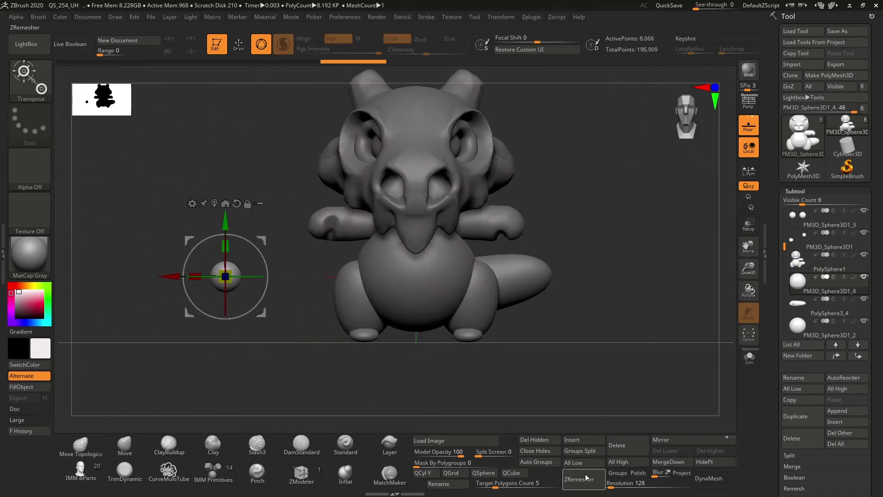
{"action": "left_click", "coordinate": [794, 437]}
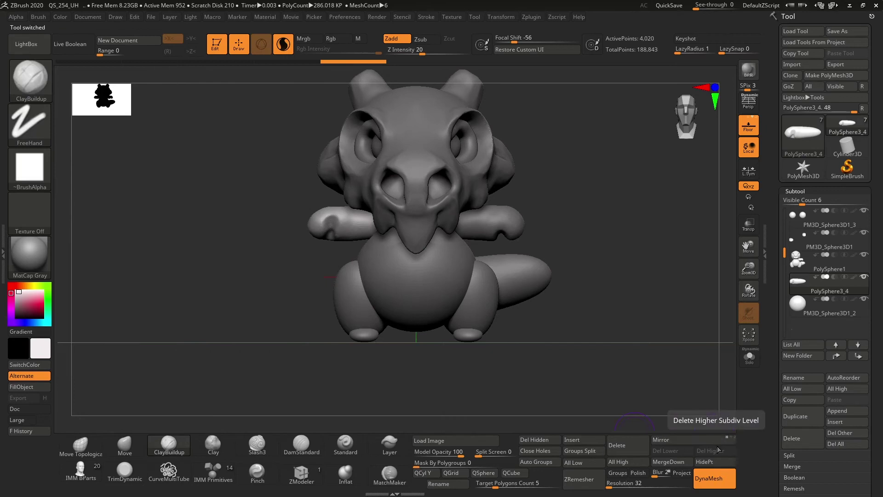
{"action": "left_click", "coordinate": [572, 440]}
{"action": "left_click", "coordinate": [493, 237]}
{"action": "left_click_drag", "start_coordinate": [414, 276], "coordinate": [267, 277]}
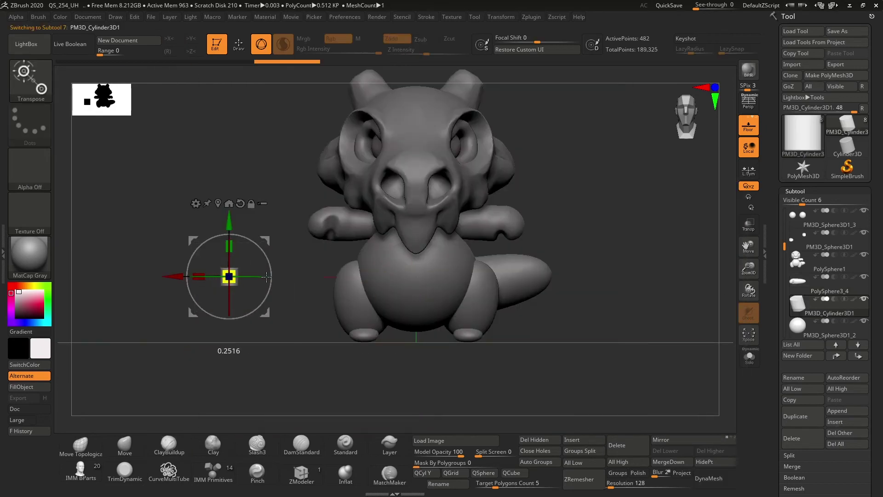
{"action": "key", "text": "q"}
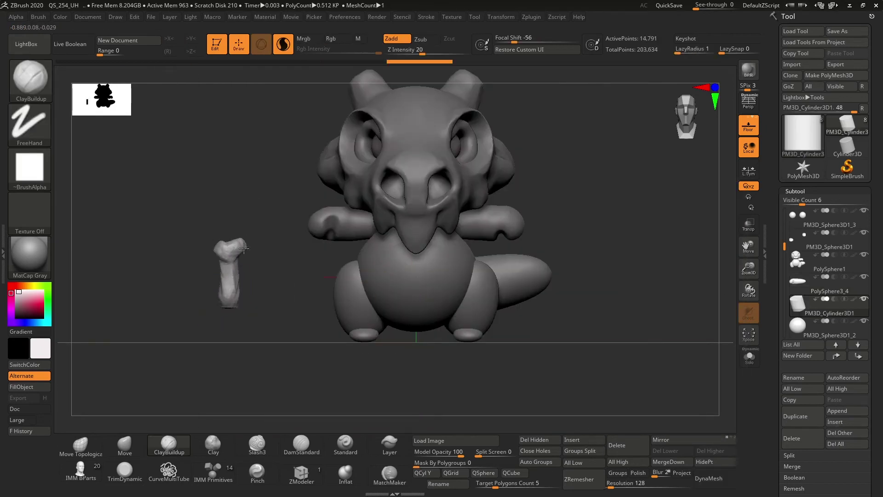
{"action": "left_click_drag", "start_coordinate": [192, 342], "coordinate": [214, 295]}
{"action": "mouse_move", "coordinate": [234, 240]}
{"action": "left_mouse_down"}
{"action": "mouse_move", "coordinate": [258, 276]}
{"action": "mouse_move", "coordinate": [203, 286]}
{"action": "mouse_move", "coordinate": [247, 276]}
{"action": "mouse_move", "coordinate": [232, 241]}
{"action": "left_mouse_up"}
Move the cylinder bone with Transpose into the creature's raised arm
{"action": "key", "text": "w"}
{"action": "key", "text": "q"}
{"action": "key", "text": "w"}
{"action": "left_click_drag", "start_coordinate": [322, 378], "coordinate": [131, 472]}
{"action": "key", "text": "q"}
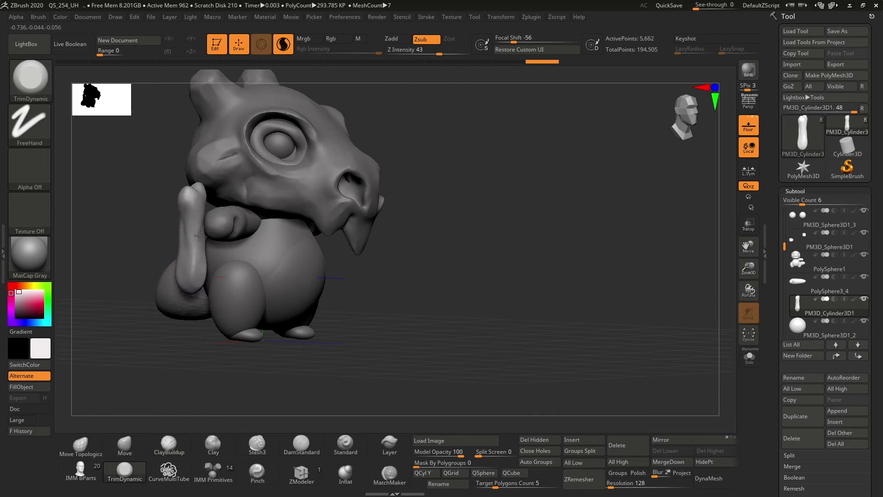
{"action": "left_click_drag", "start_coordinate": [186, 288], "coordinate": [181, 254]}
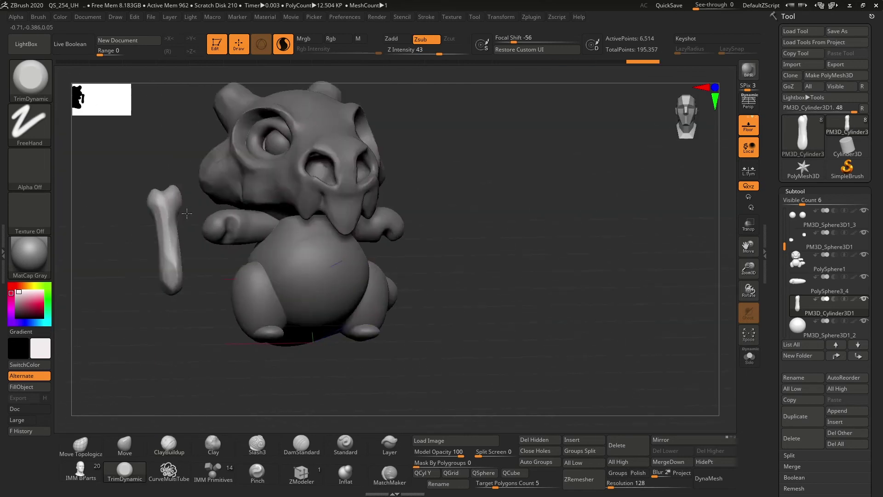
{"action": "key", "text": "w"}
{"action": "mouse_move", "coordinate": [171, 310]}
{"action": "left_mouse_down"}
{"action": "mouse_move", "coordinate": [138, 322]}
{"action": "mouse_move", "coordinate": [235, 157]}
{"action": "mouse_move", "coordinate": [265, 215]}
{"action": "left_mouse_up"}
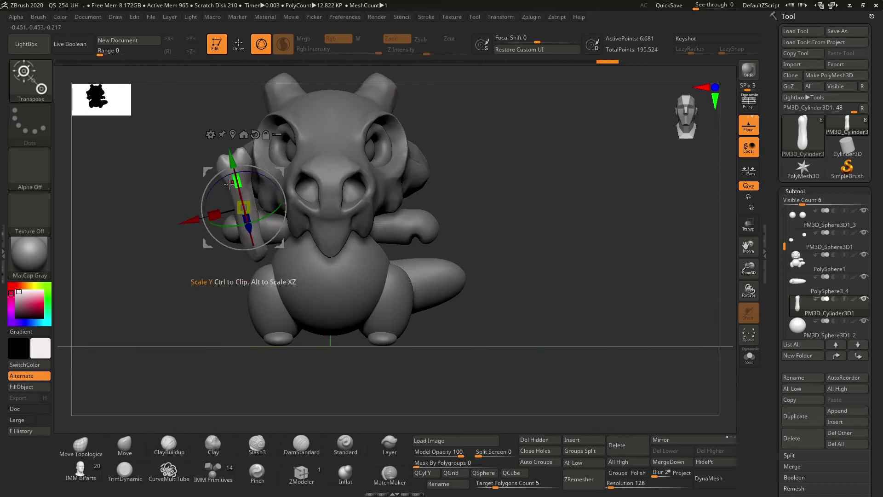
Check the bone club's placement from several angles, then reselect the main body subtool
{"action": "left_click", "coordinate": [267, 225]}
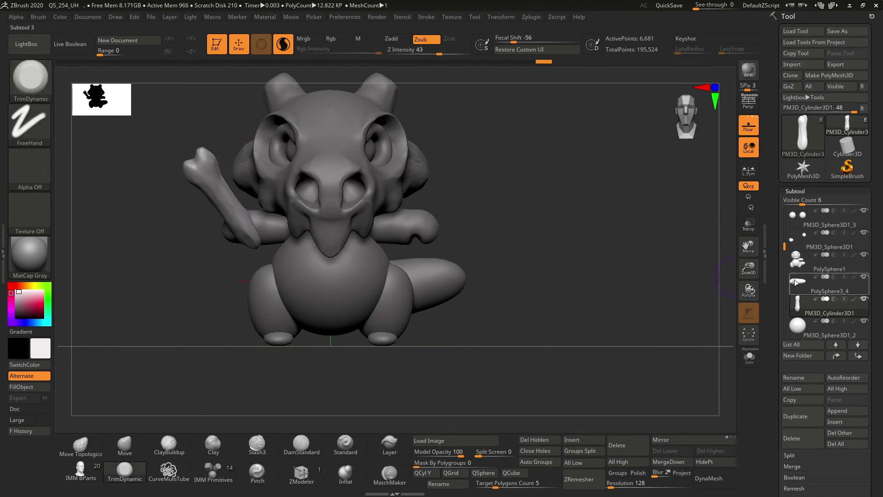
{"action": "mouse_move", "coordinate": [333, 233]}
{"action": "left_mouse_down"}
{"action": "mouse_move", "coordinate": [448, 204]}
{"action": "mouse_move", "coordinate": [405, 216]}
{"action": "left_mouse_up"}
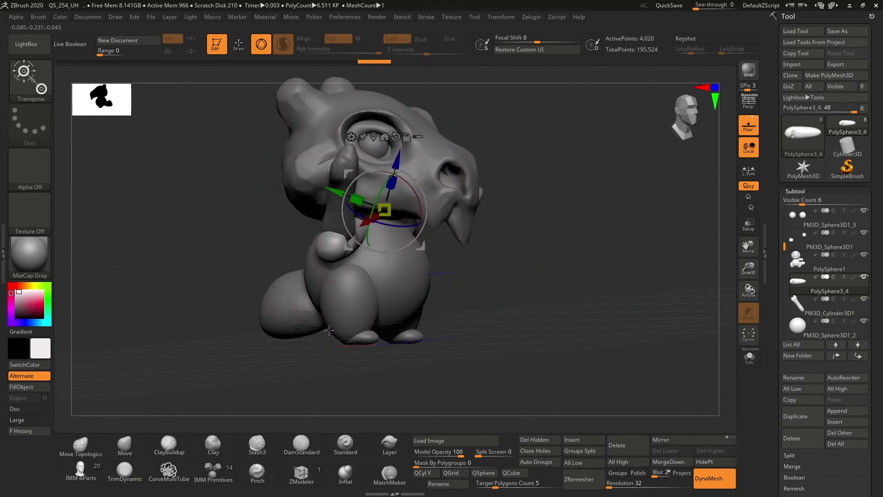
{"action": "left_click", "coordinate": [219, 193], "text": "alt"}
{"action": "key", "text": "q"}
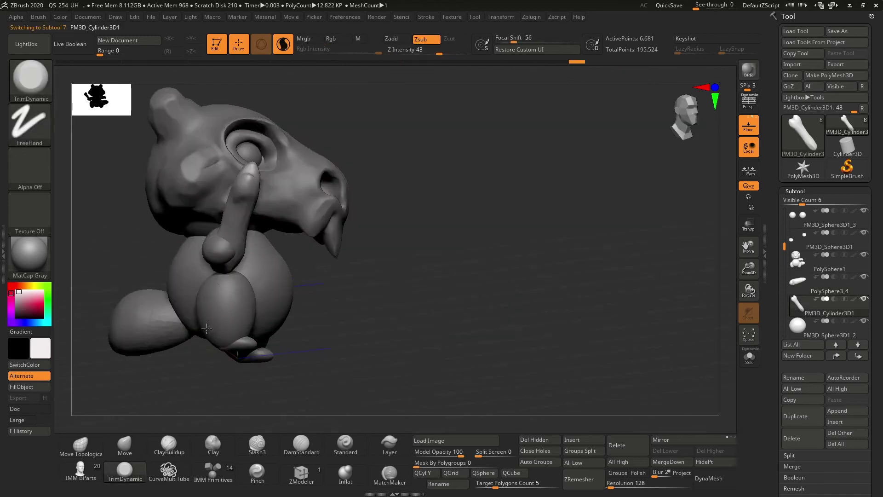
{"action": "mouse_move", "coordinate": [197, 246]}
{"action": "left_mouse_down"}
{"action": "mouse_move", "coordinate": [375, 283]}
{"action": "mouse_move", "coordinate": [142, 276]}
{"action": "left_mouse_up"}
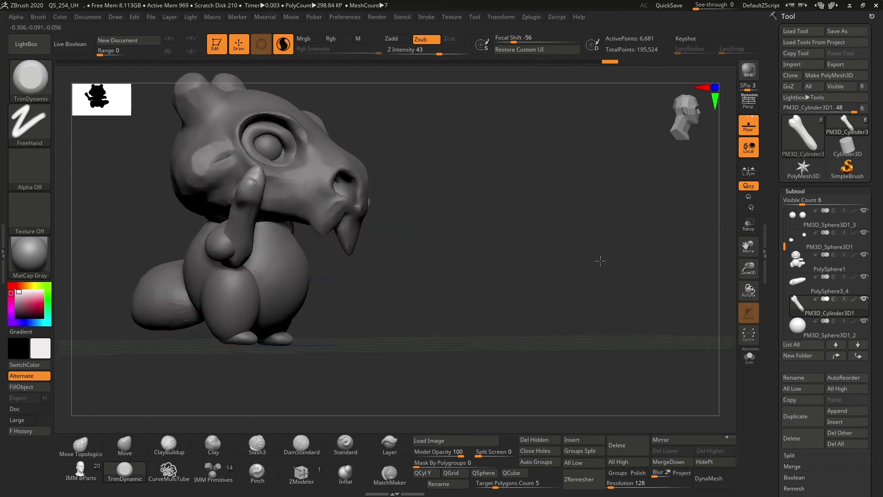
{"action": "left_click", "coordinate": [142, 276], "text": "alt"}
{"action": "left_click_drag", "start_coordinate": [473, 273], "coordinate": [592, 338]}
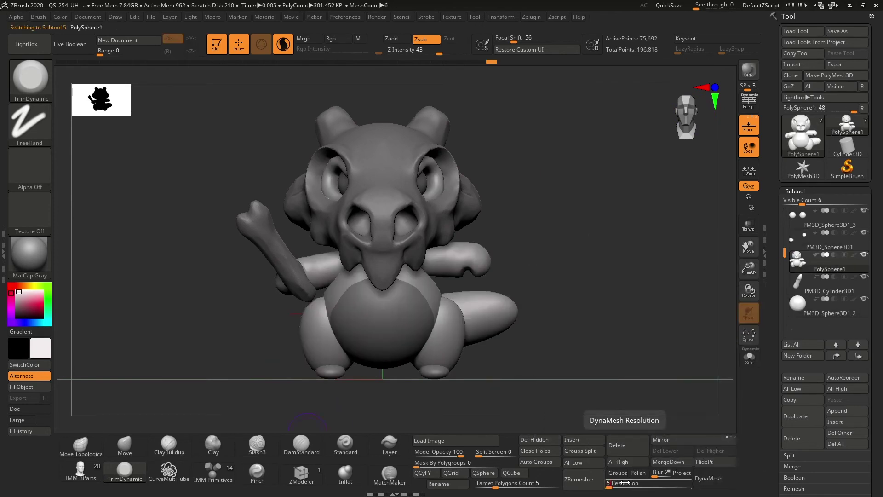
Inspect the creature from back, side and front, then select the skull mask subtool
{"action": "left_click_drag", "start_coordinate": [400, 243], "coordinate": [447, 281]}
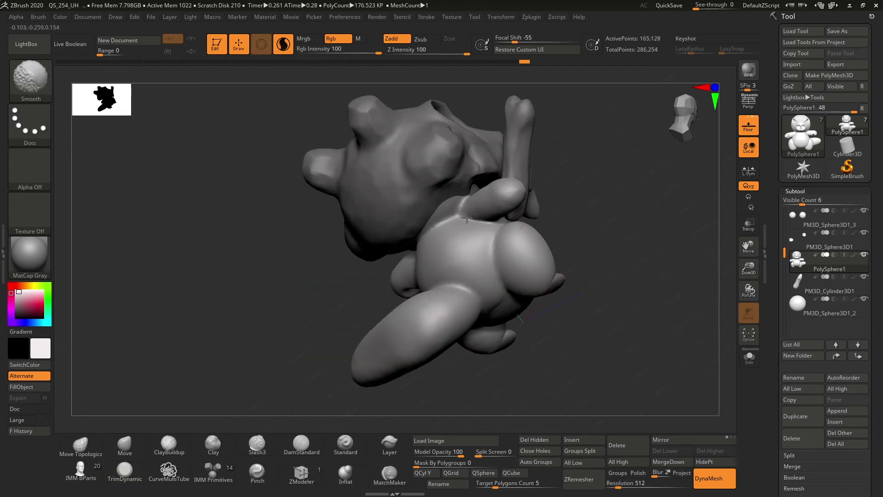
{"action": "right_click_drag", "start_coordinate": [467, 217], "coordinate": [420, 224]}
{"action": "left_click_drag", "start_coordinate": [299, 293], "coordinate": [355, 230]}
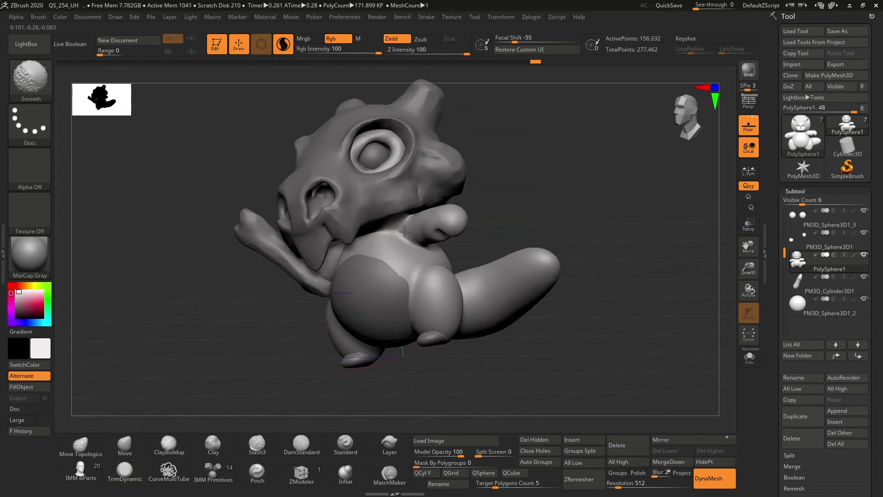
{"action": "mouse_move", "coordinate": [355, 261]}
{"action": "right_mouse_down", "text": "shift"}
{"action": "mouse_move", "coordinate": [439, 278]}
{"action": "mouse_move", "coordinate": [477, 304]}
{"action": "right_mouse_up", "text": "shift"}
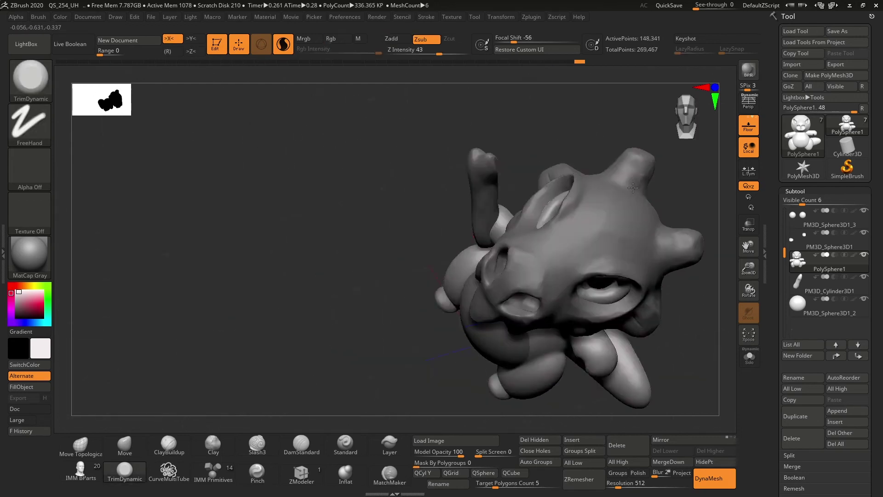
{"action": "mouse_move", "coordinate": [412, 333]}
{"action": "right_mouse_down"}
{"action": "mouse_move", "coordinate": [285, 220]}
{"action": "mouse_move", "coordinate": [357, 296]}
{"action": "right_mouse_up"}
{"action": "left_click", "coordinate": [799, 225]}
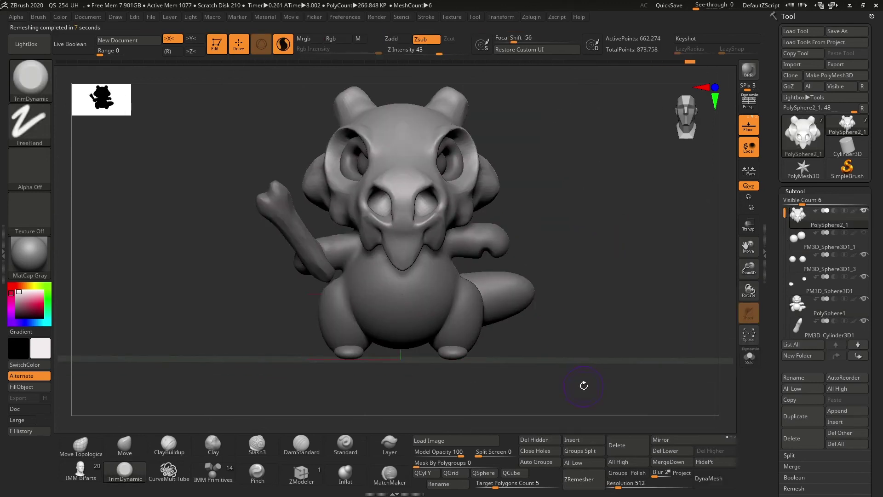
Step through the subtools, ZRemeshing the eye spheres and remeshing the bone club
{"action": "key", "text": "Down"}
{"action": "key", "text": "Down"}
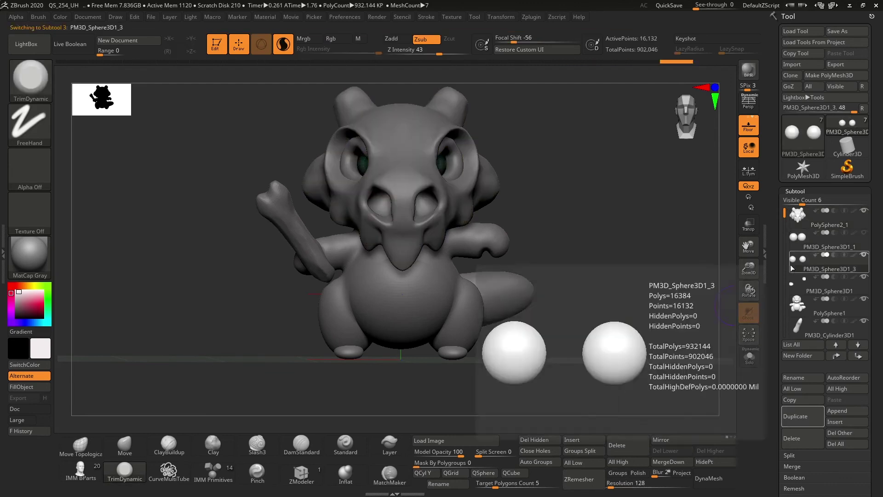
{"action": "left_click", "coordinate": [594, 487]}
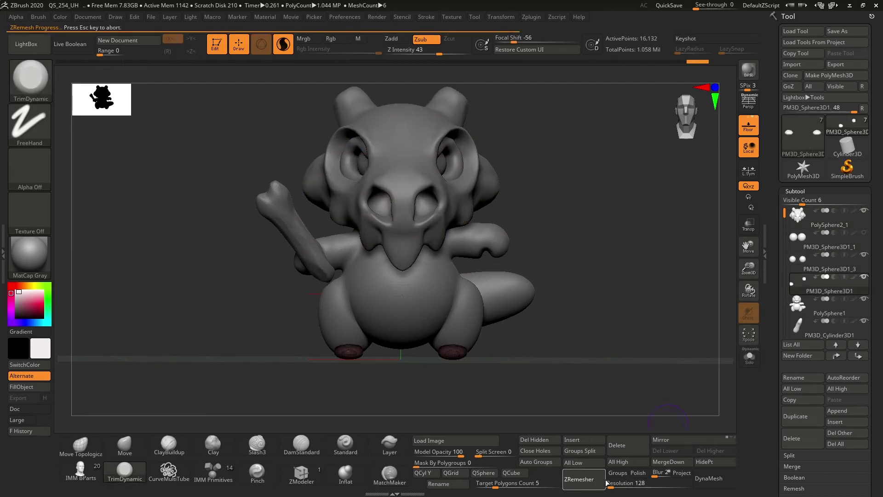
{"action": "key", "text": "Down"}
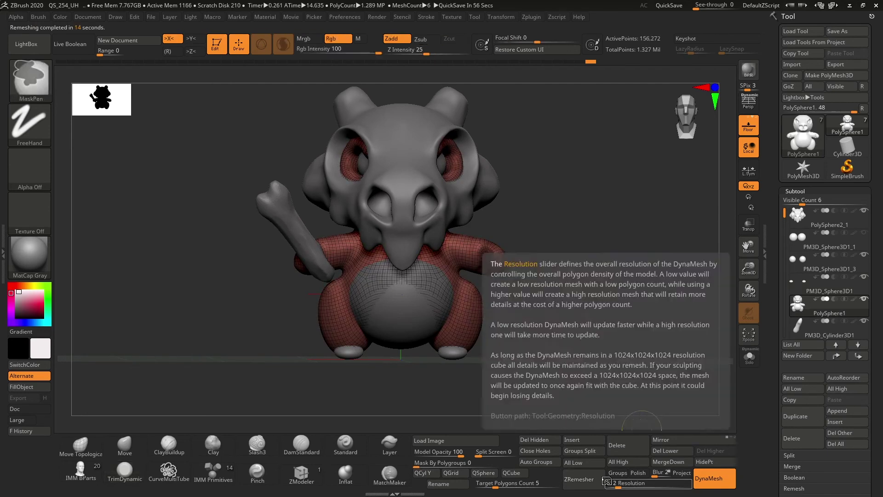
{"action": "key", "text": "Down"}
{"action": "left_click", "coordinate": [582, 479]}
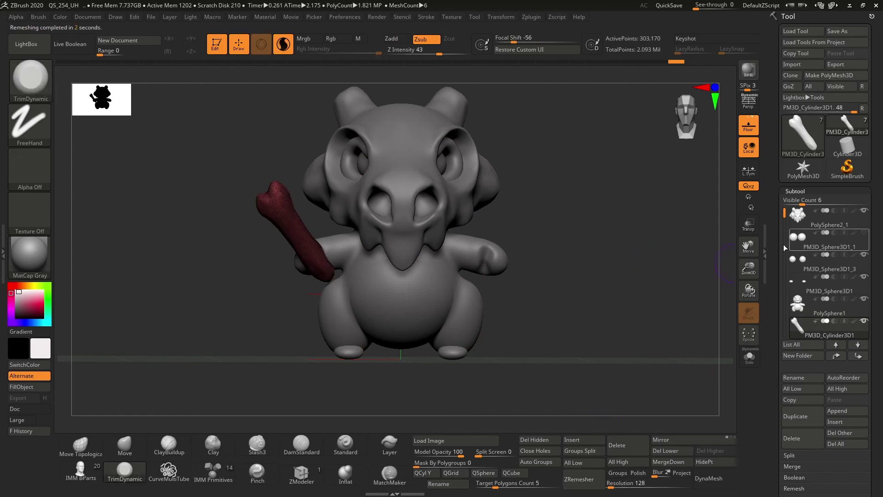
{"action": "key", "text": "Down"}
Review the body and bone club, then save the creature as a ZBrush project
{"action": "mouse_move", "coordinate": [603, 219]}
{"action": "left_mouse_down"}
{"action": "mouse_move", "coordinate": [660, 247]}
{"action": "mouse_move", "coordinate": [506, 276]}
{"action": "left_mouse_up"}
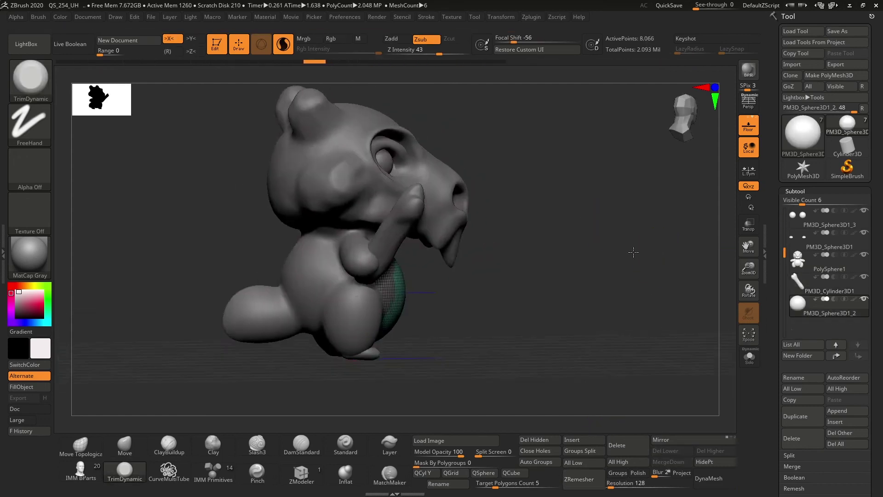
{"action": "left_click", "coordinate": [394, 316], "text": "alt"}
{"action": "mouse_move", "coordinate": [506, 184]}
{"action": "left_mouse_down"}
{"action": "mouse_move", "coordinate": [540, 72]}
{"action": "mouse_move", "coordinate": [506, 184]}
{"action": "mouse_move", "coordinate": [555, 186]}
{"action": "left_mouse_up"}
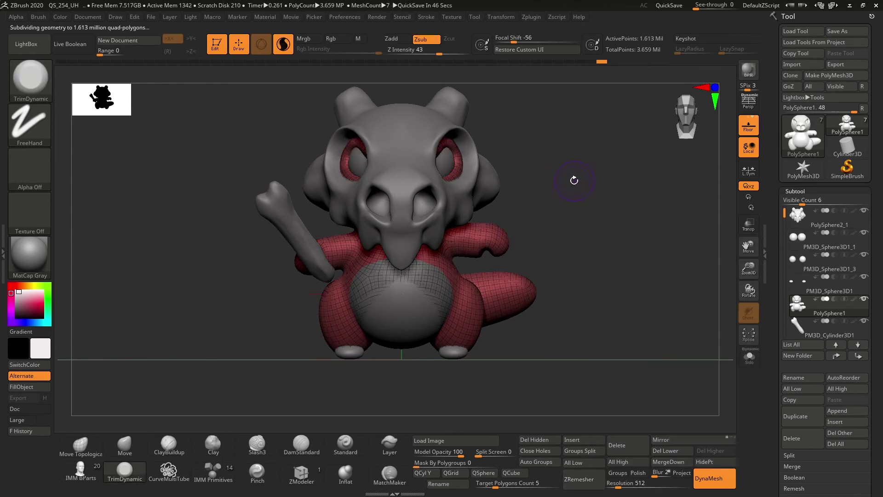
{"action": "key", "text": "Down"}
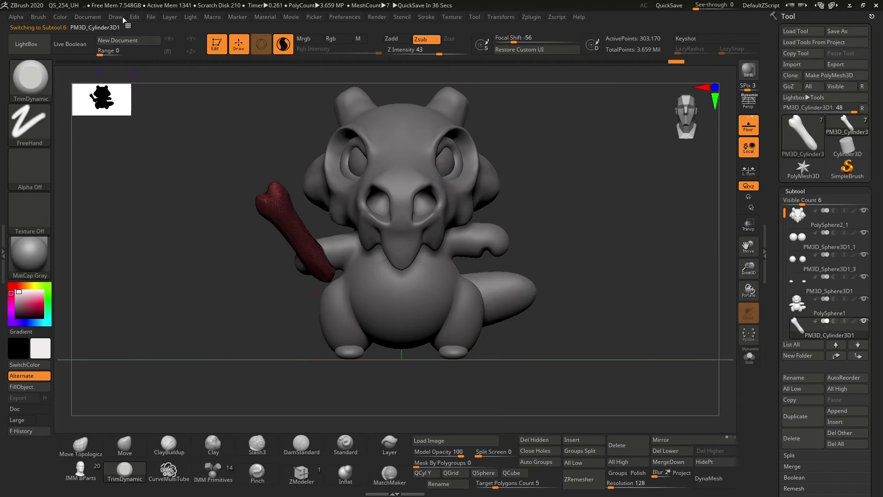
{"action": "left_click", "coordinate": [134, 17]}
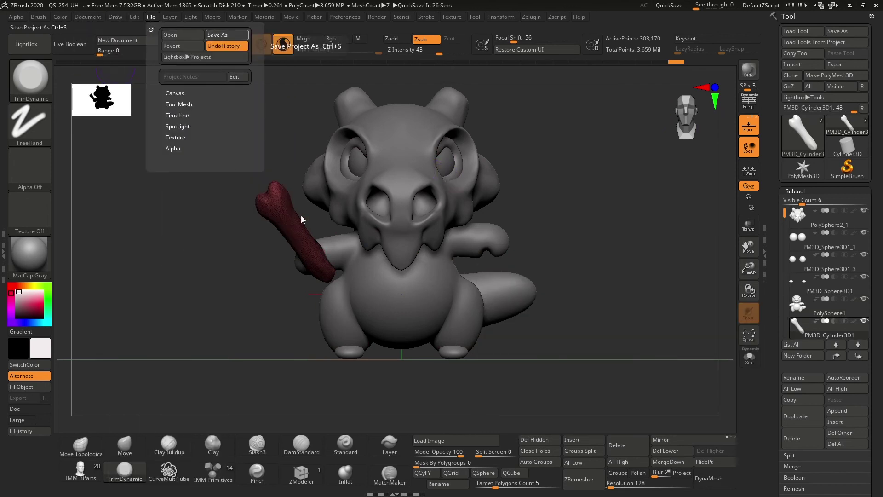
{"action": "key", "text": "ctrl+s"}
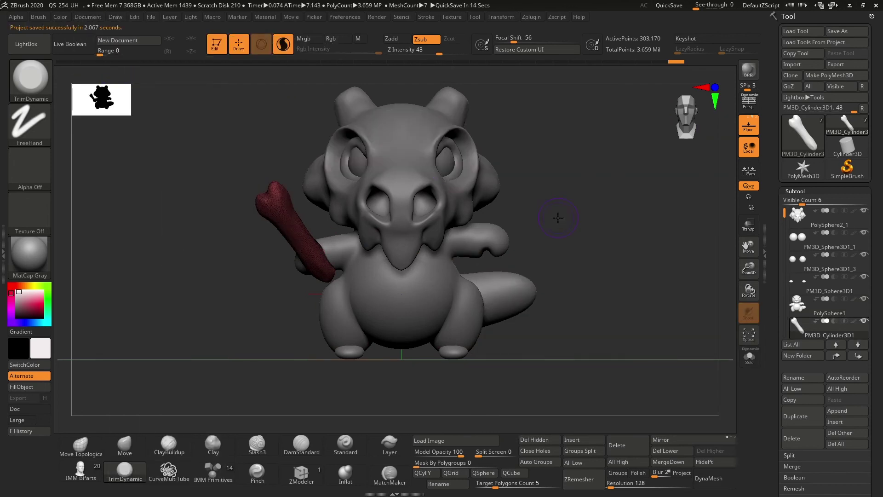